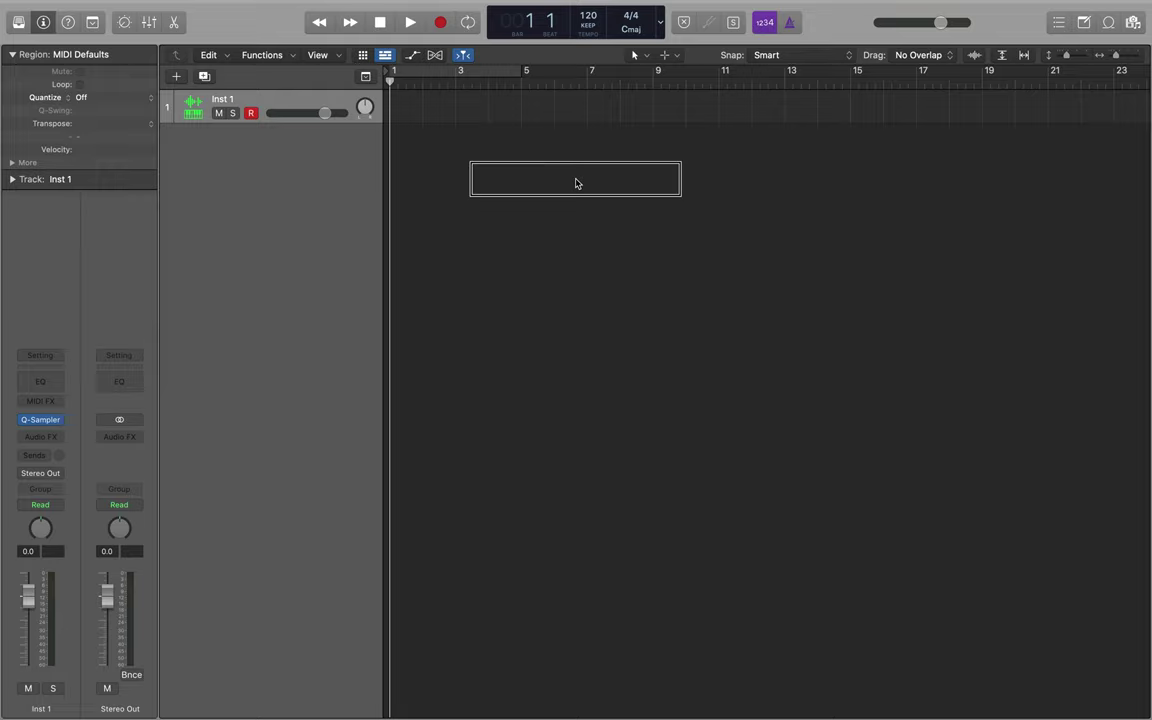
Put C3 notes on all four beats of Inst 1's bar-one region.
key(super+4)
key(a)
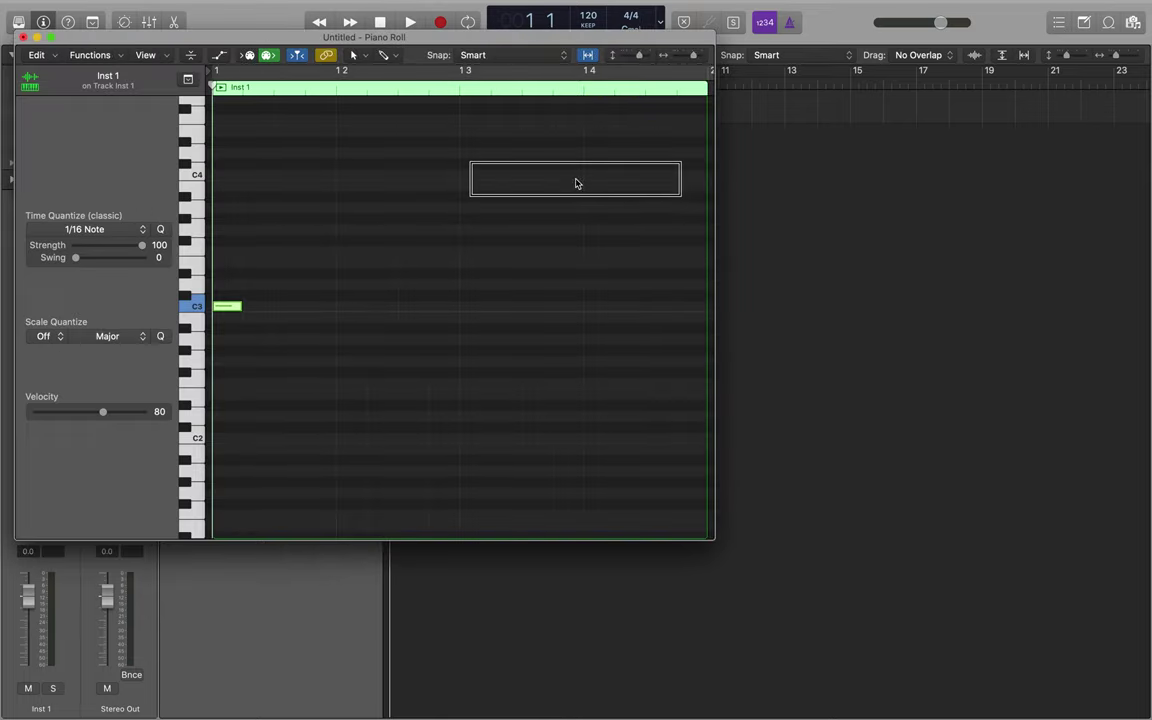
key(super+r)
key(super+r)
key(super+r)
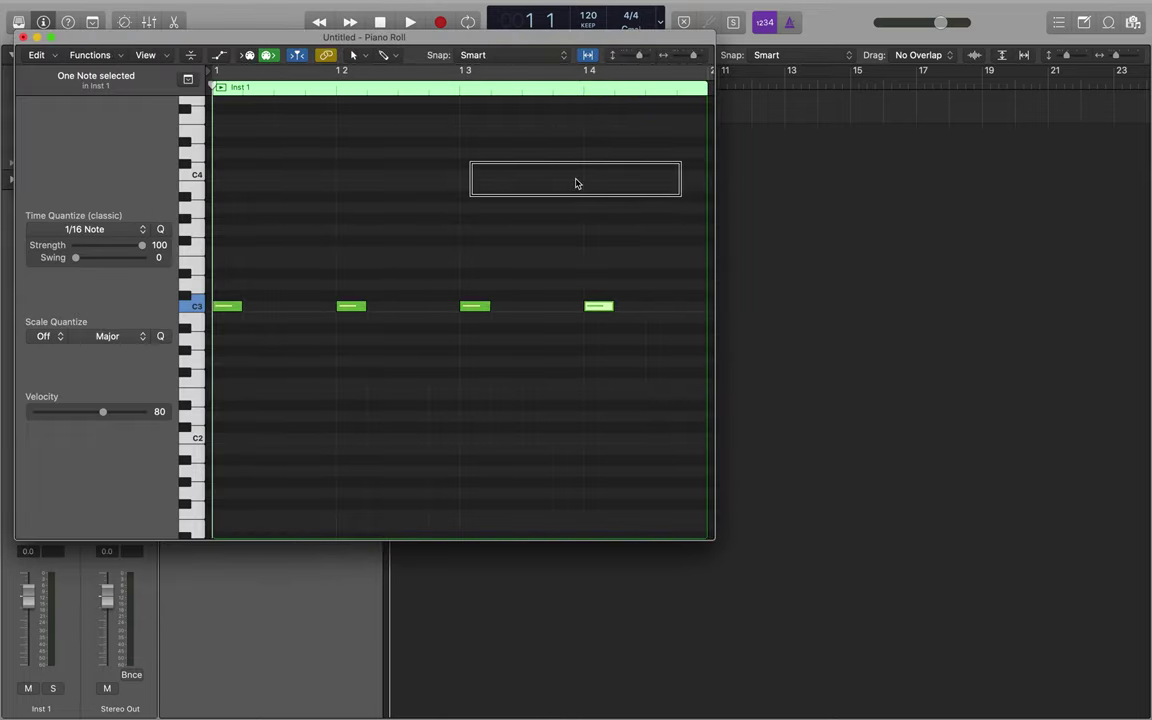
key(super+w)
Play the kick pattern, then turn on Cycle over bar 1 and play it again.
key(space)
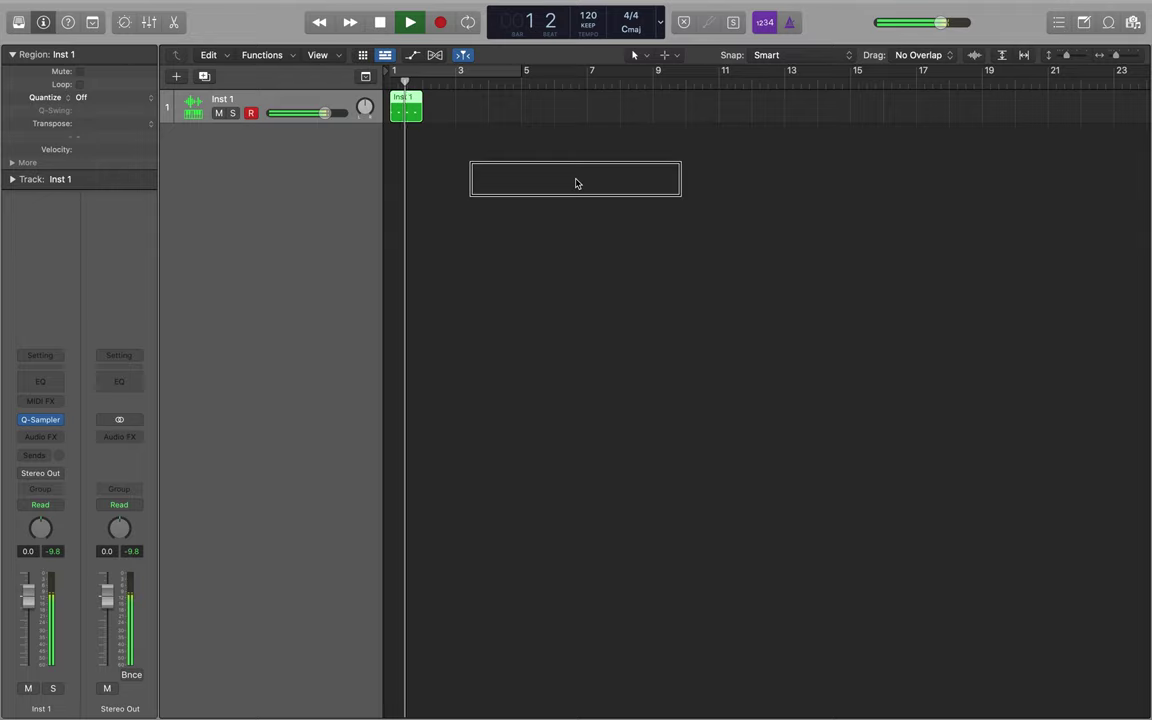
key(space)
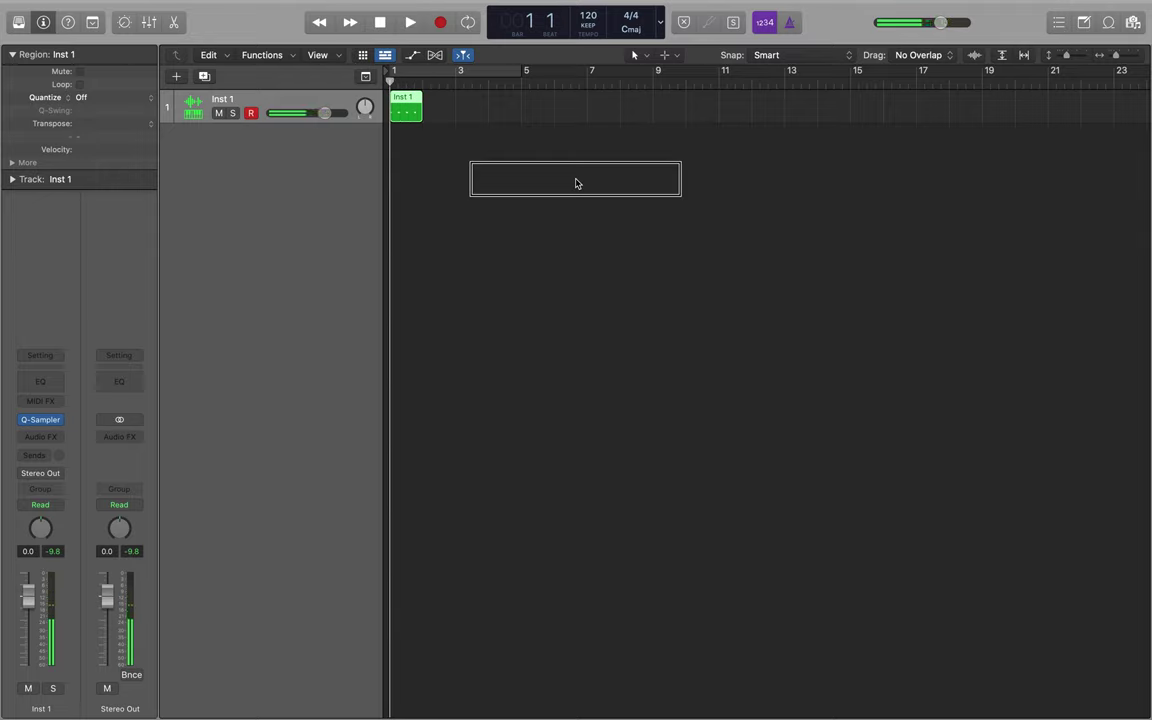
key(c)
key(space)
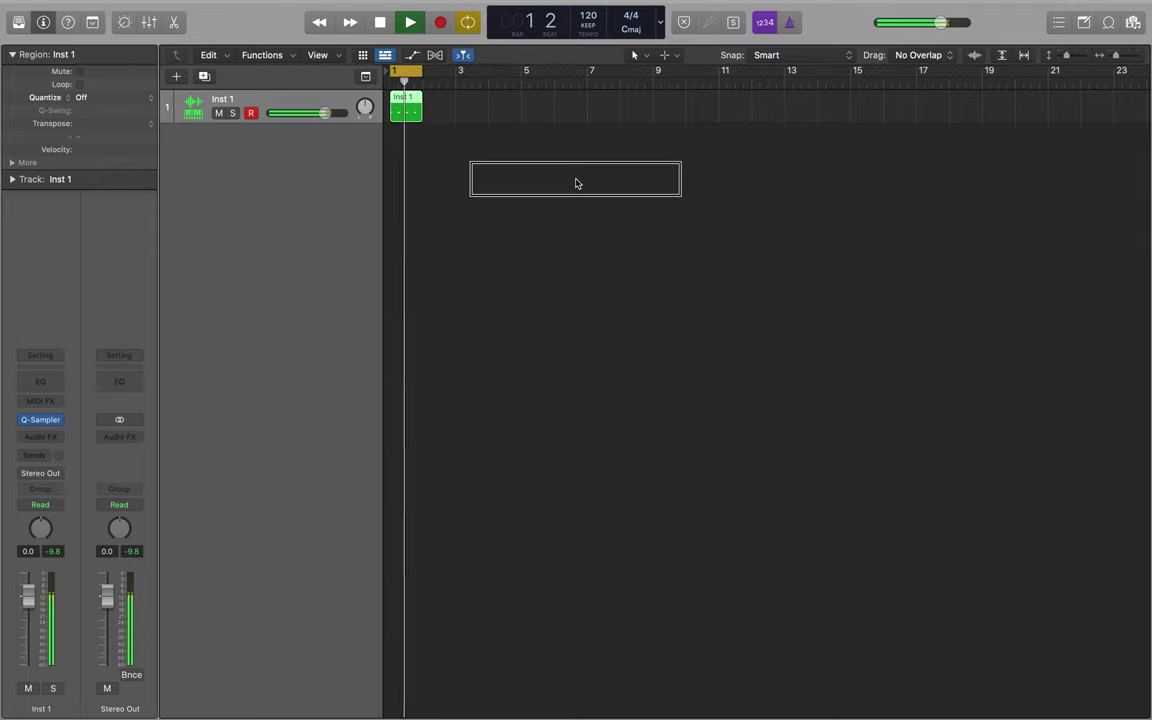
key(space)
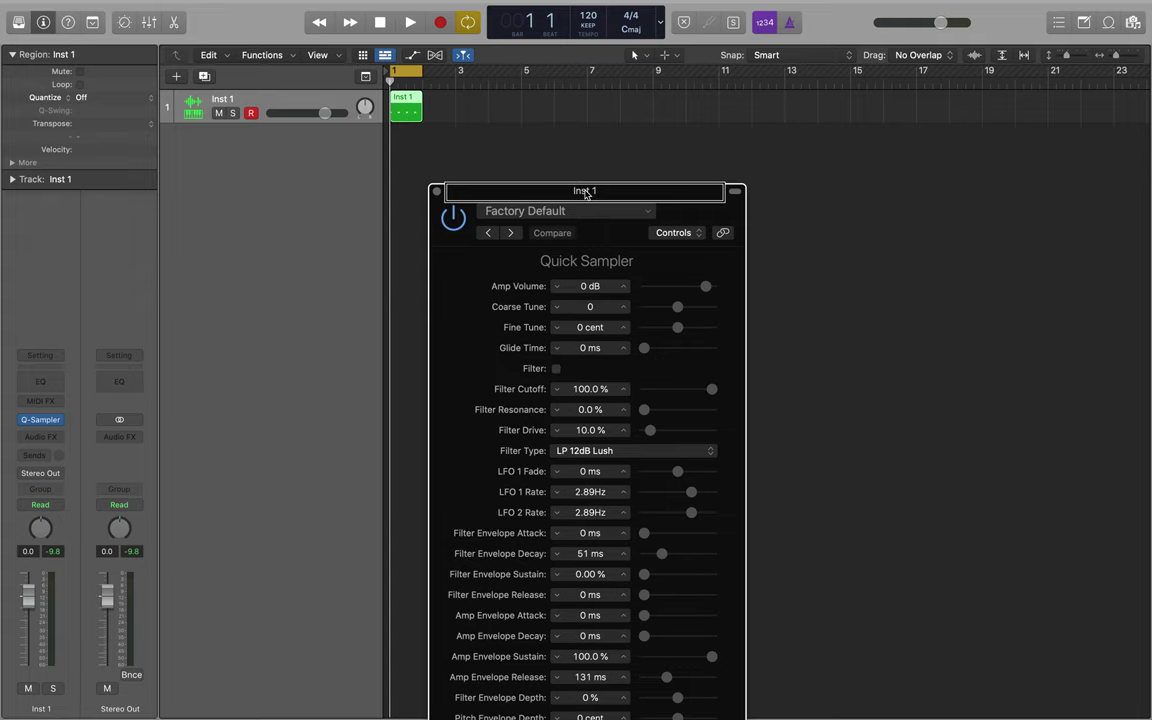
Switch Inst 1's Quick Sampler to its full Editor view and start looped playback.
click(673, 232)
click(684, 259)
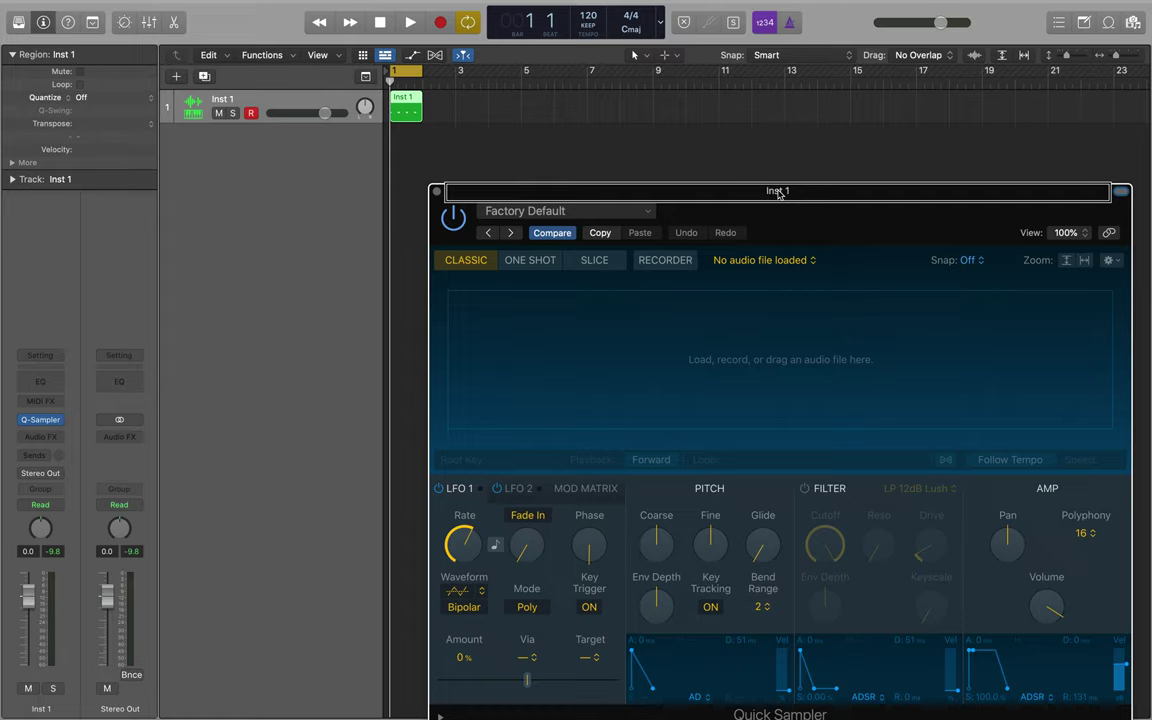
key(space)
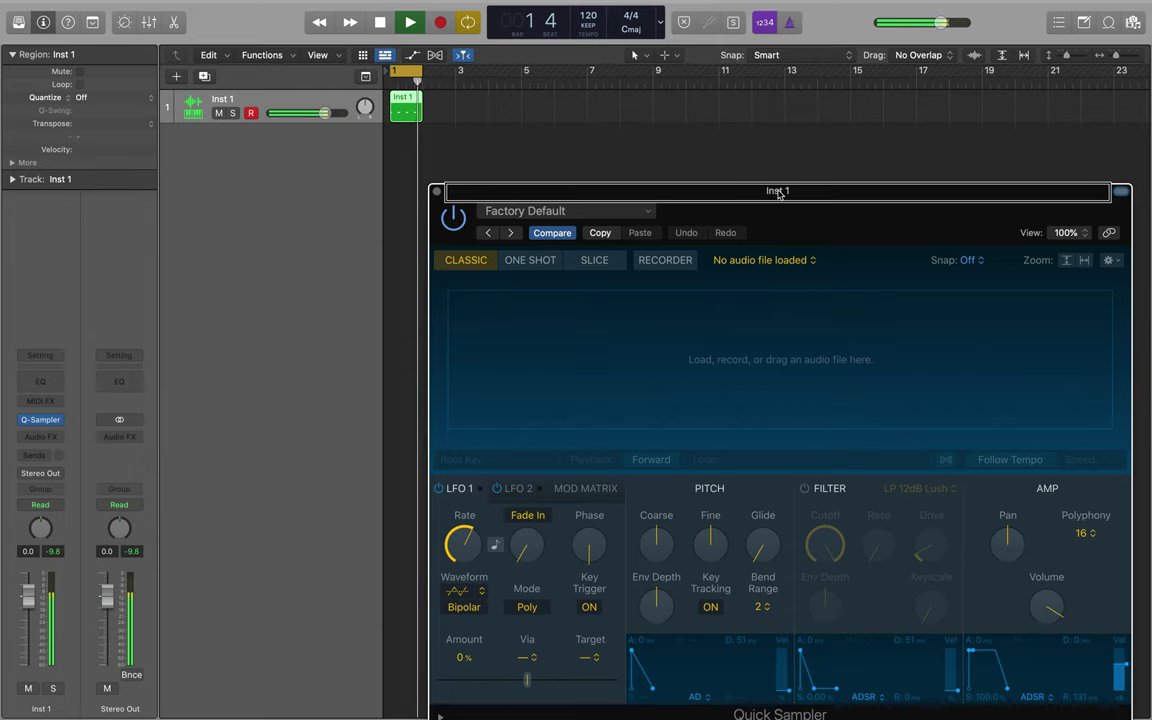
Open the Load Audio File browser and audition the Abacaxi and AtSteppa kicks.
click(764, 260)
click(764, 340)
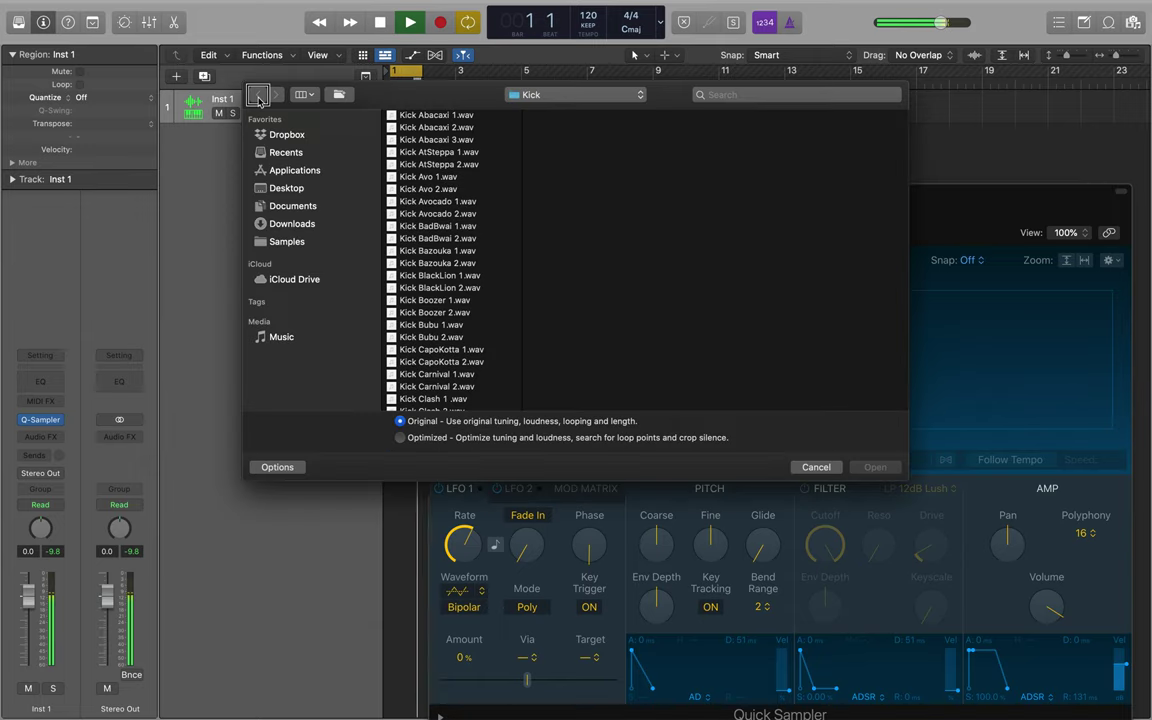
click(430, 115)
click(428, 128)
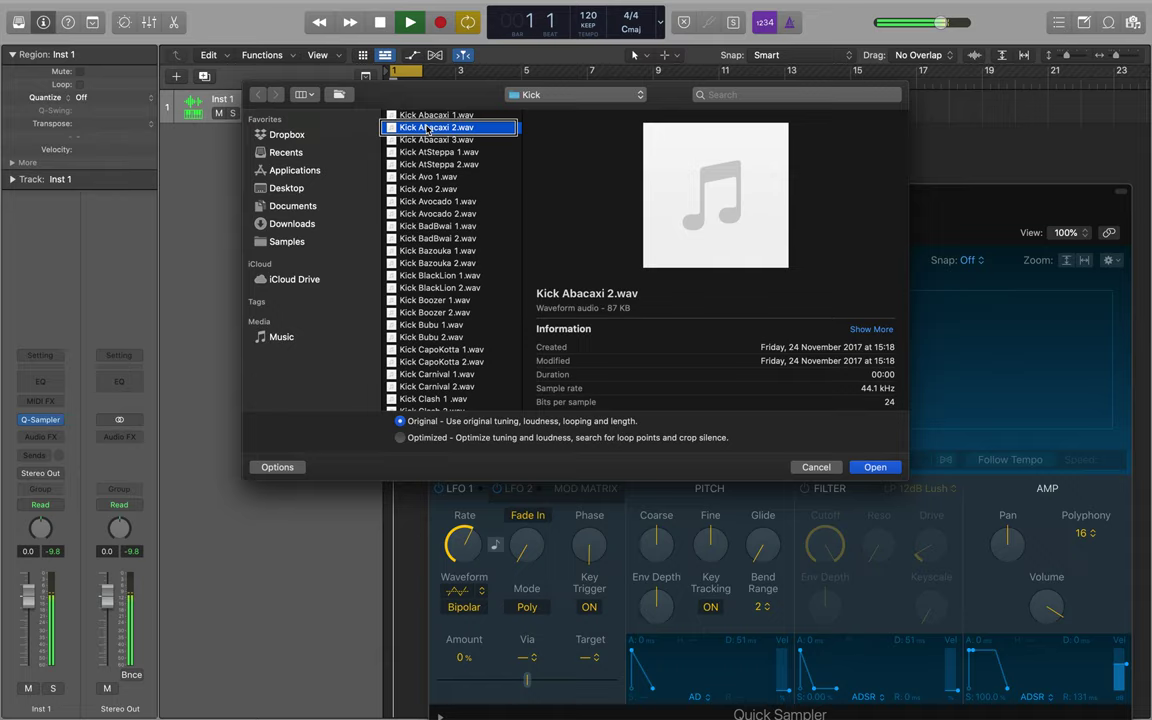
click(428, 140)
click(428, 152)
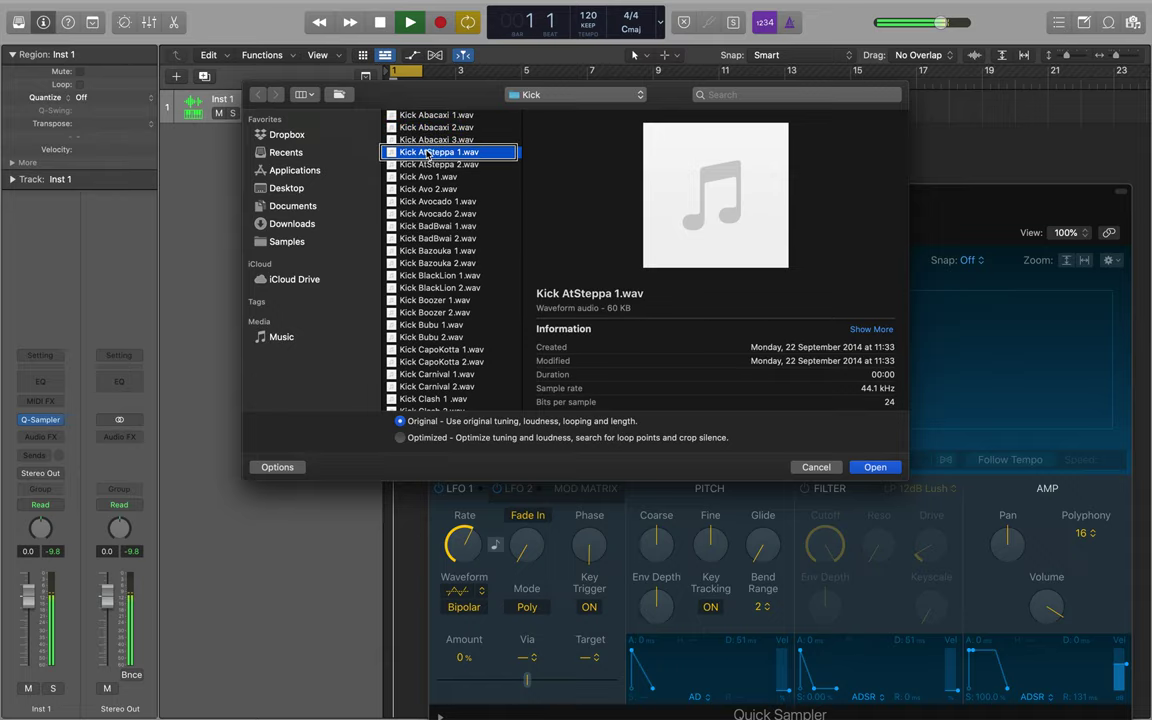
Audition the Avo and Avocado kicks, then load Kick Avocado 2.wav.
click(470, 177)
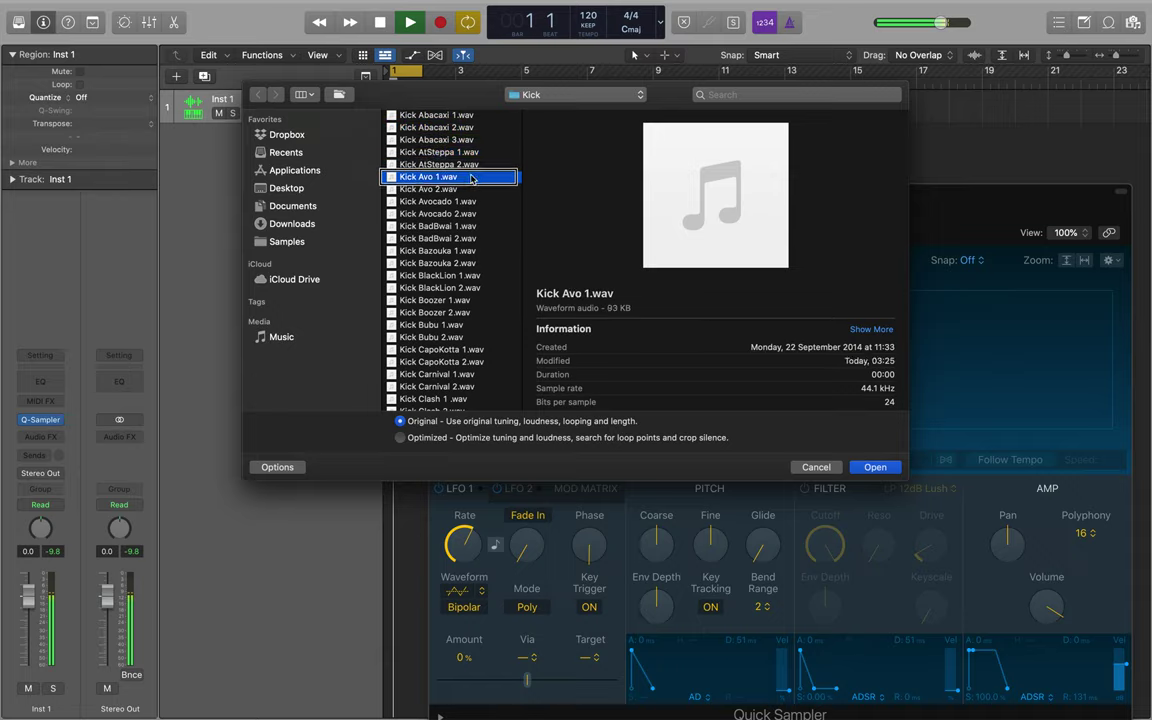
click(470, 189)
click(430, 202)
click(428, 214)
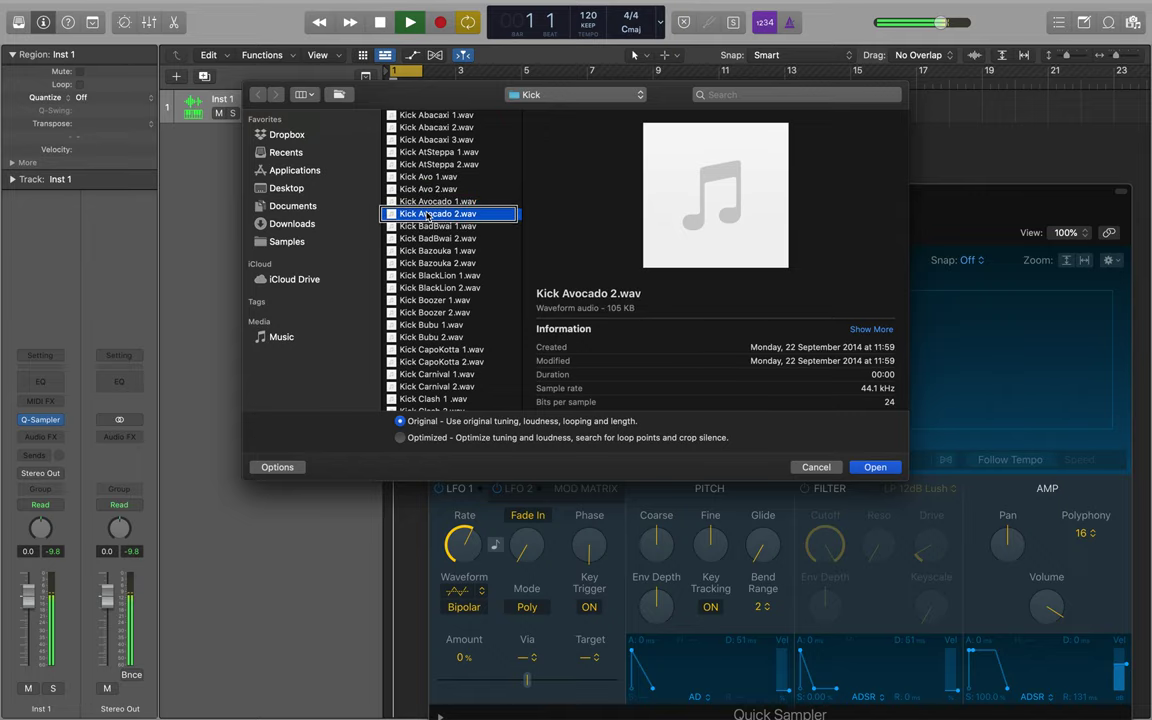
key(Down)
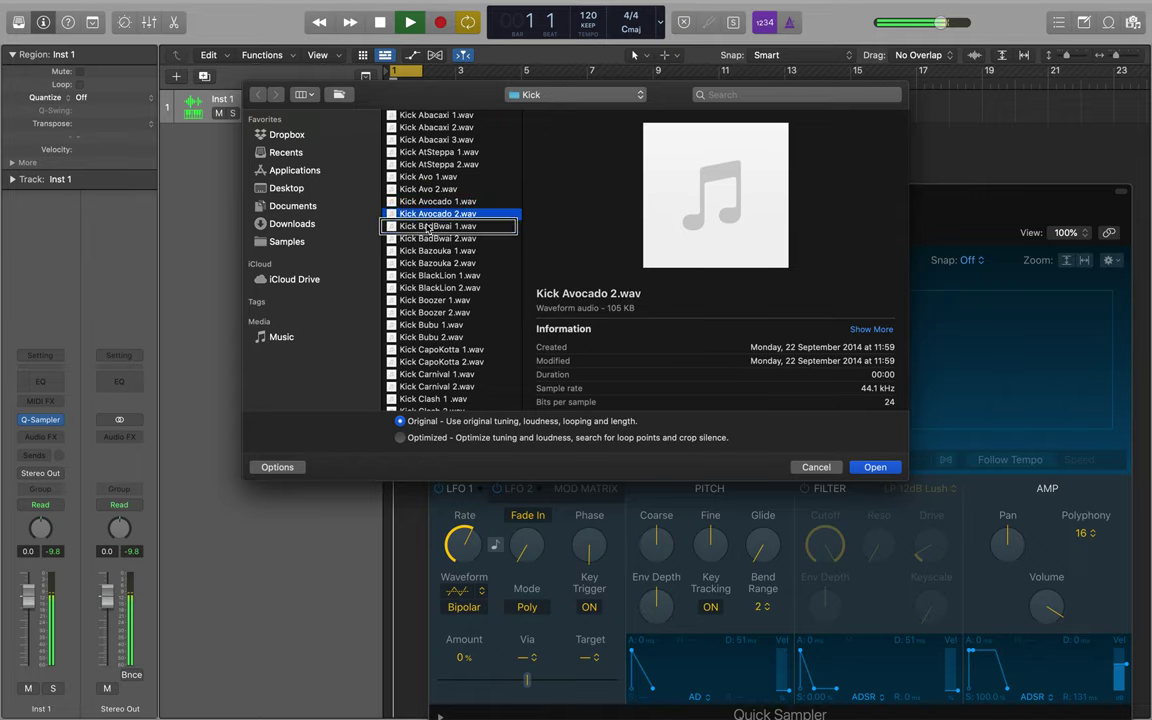
key(Up)
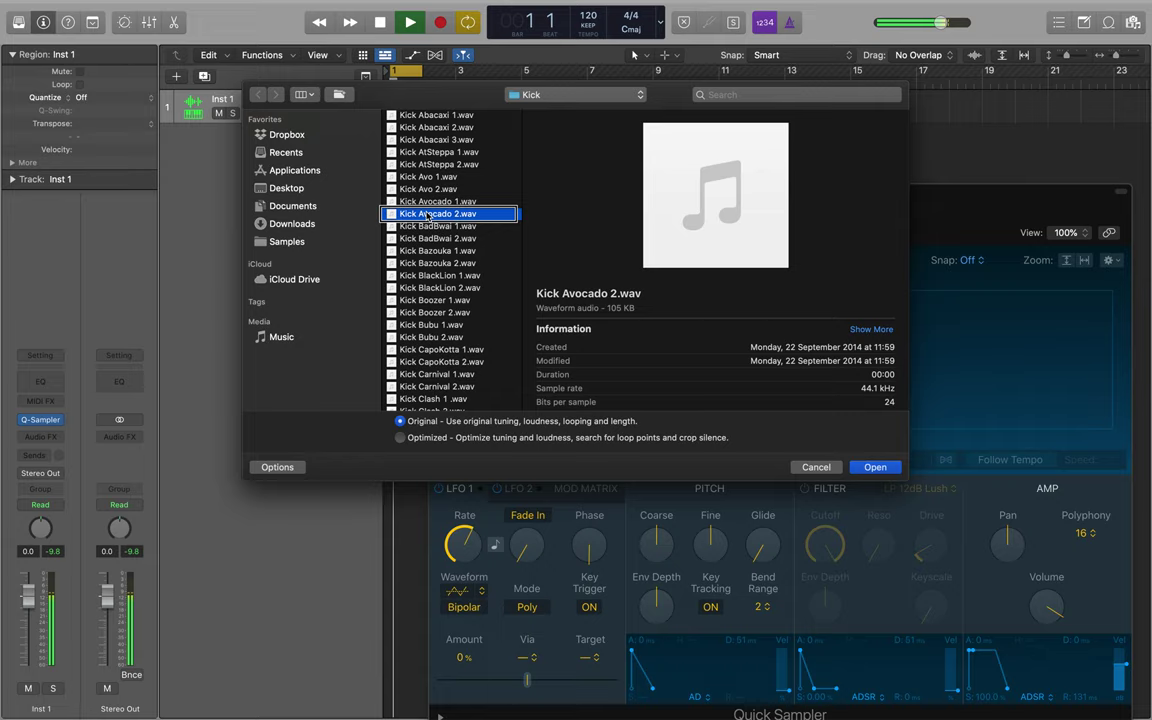
double_click(428, 214)
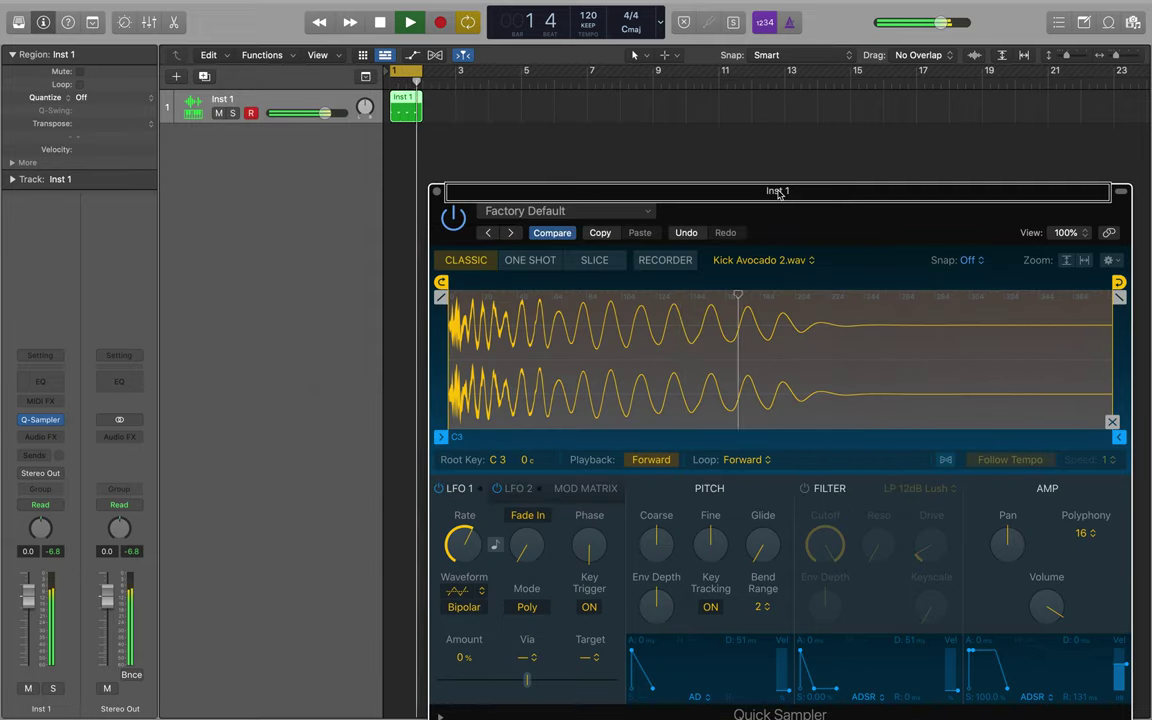
Stop playback, close Inst 1's sampler, and duplicate the track as Inst 2 with a region.
key(space)
click(436, 191)
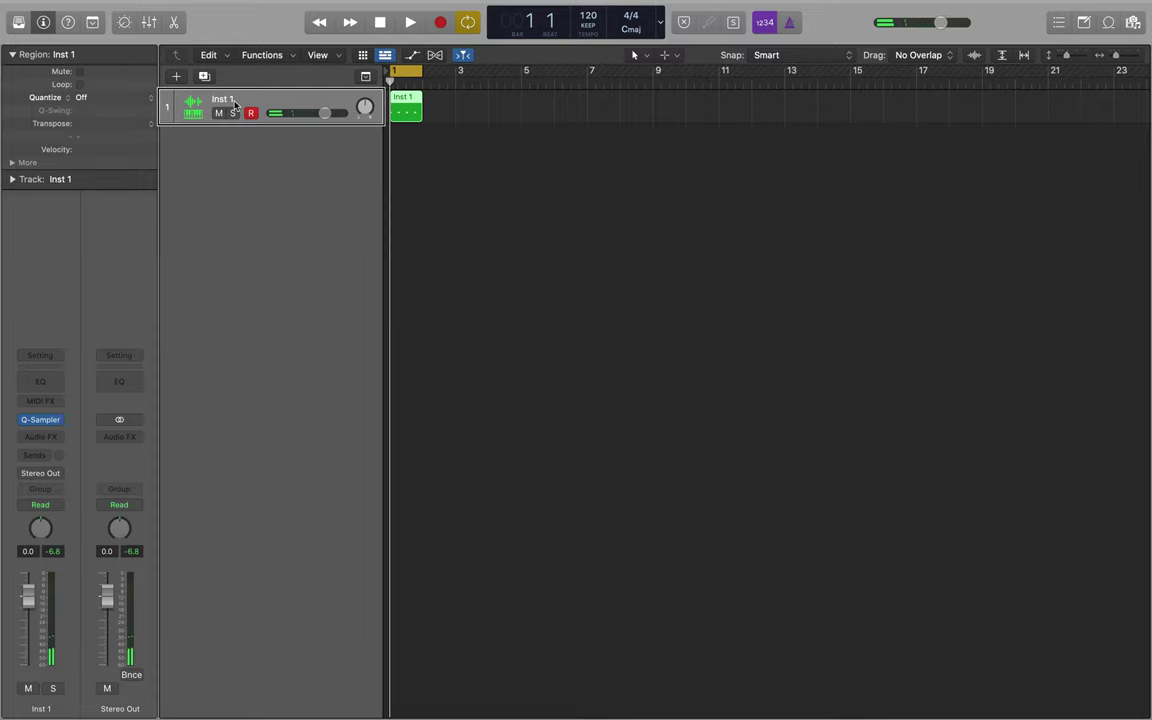
key(super+d)
click(235, 138)
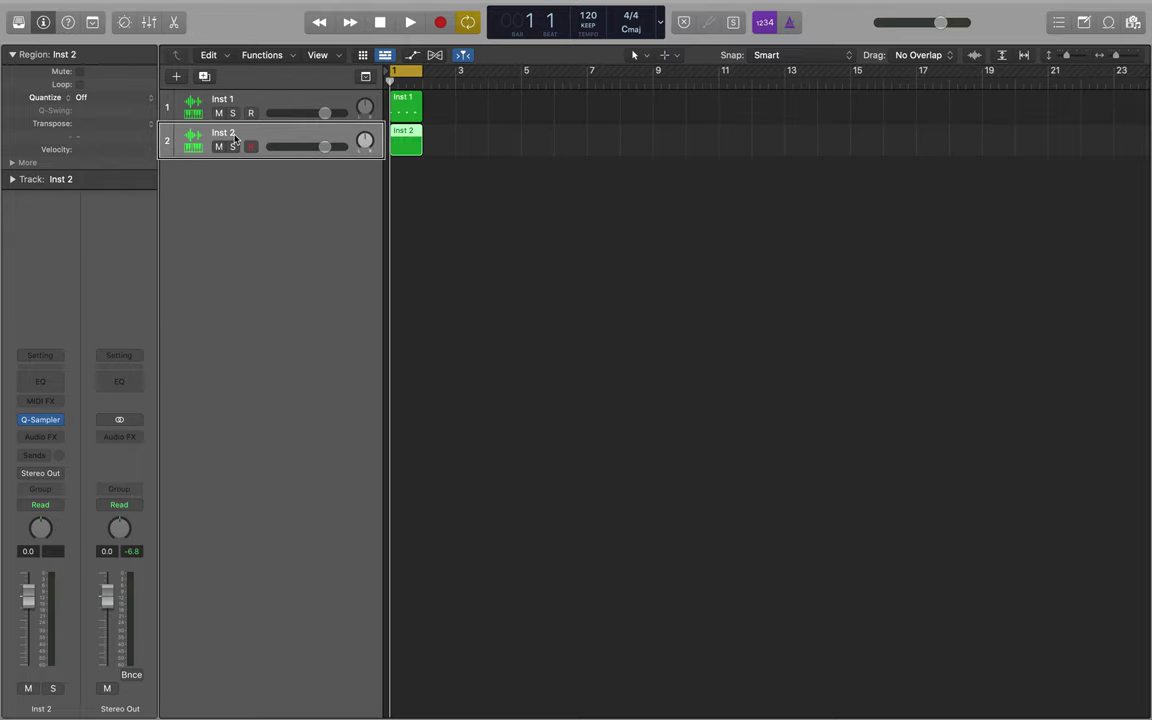
key(super+4)
Place C3 notes on beats 2 and 4 of Inst 2's region.
key(ctrl+alt+b)
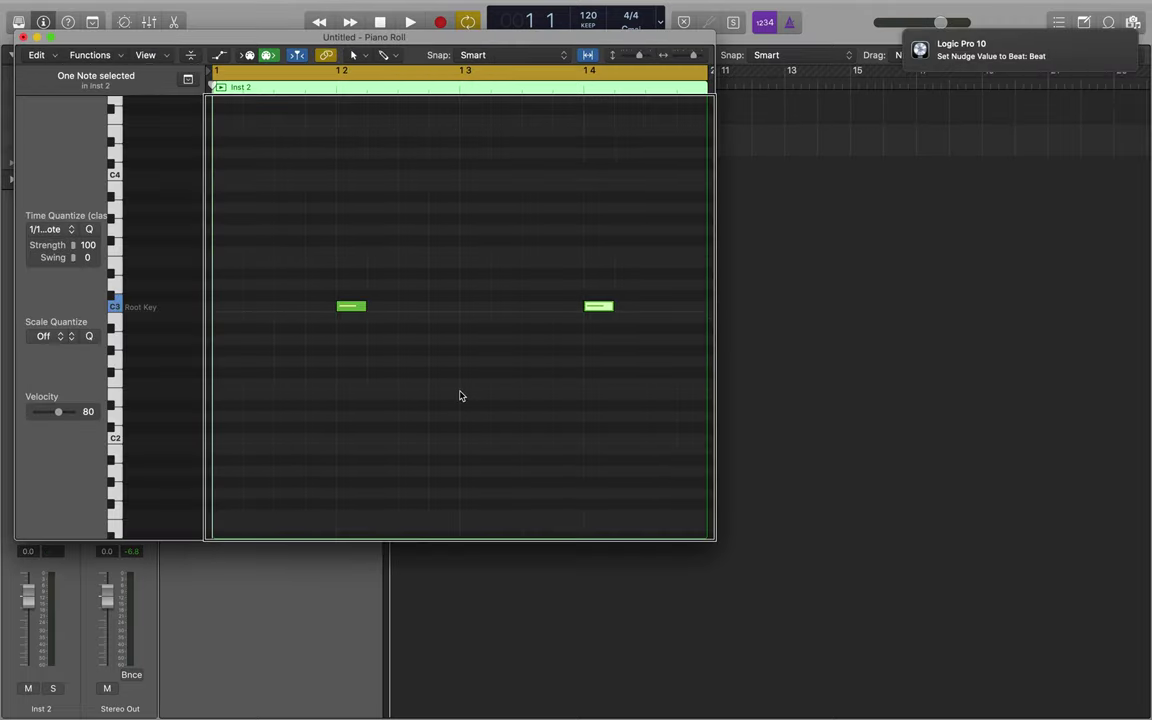
key(super+4)
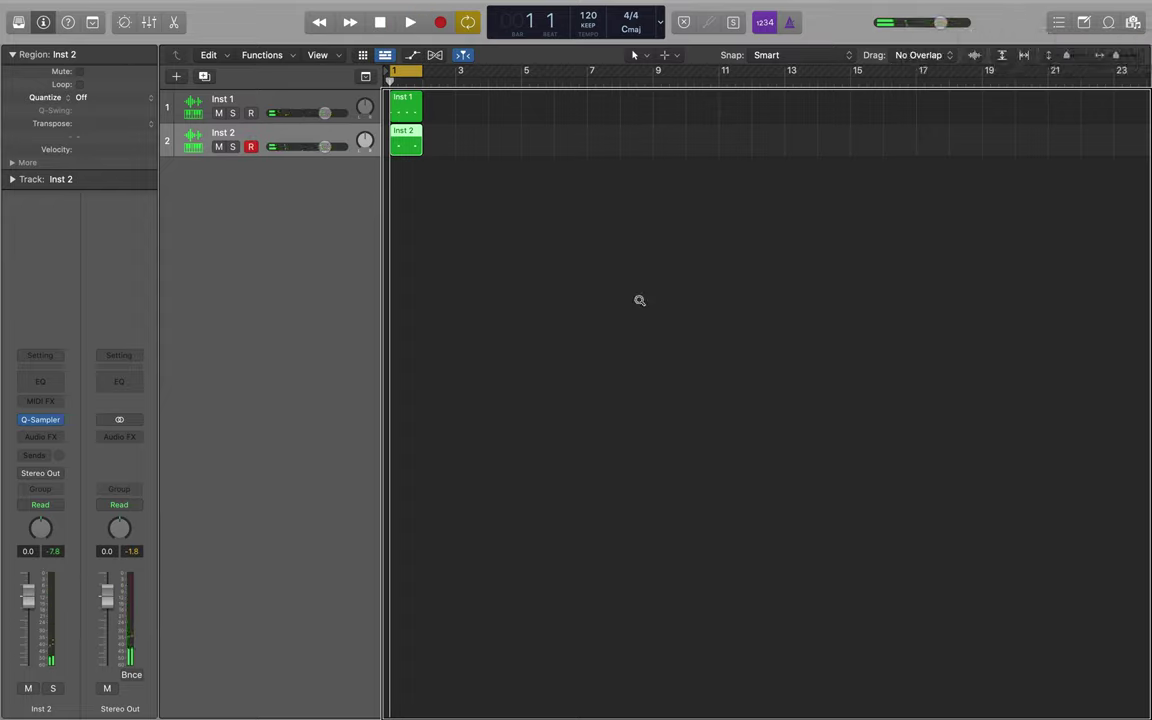
key(v)
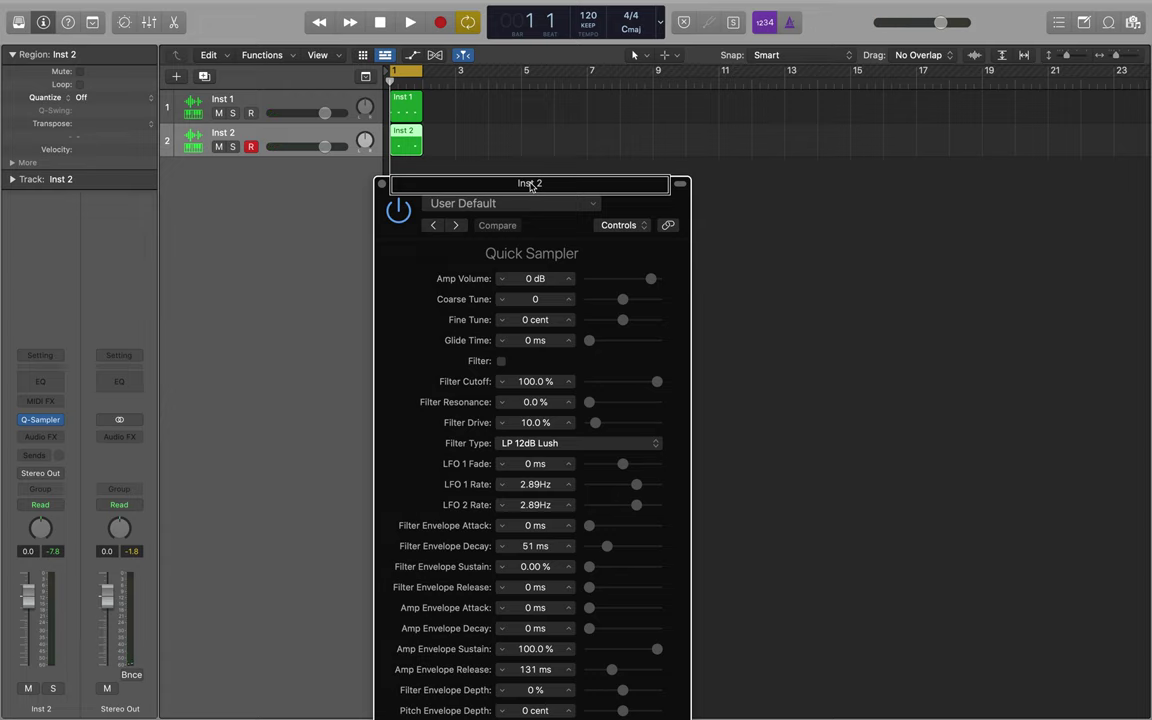
Switch Inst 2's Quick Sampler to its full Editor view and start looped playback.
click(618, 225)
click(570, 210)
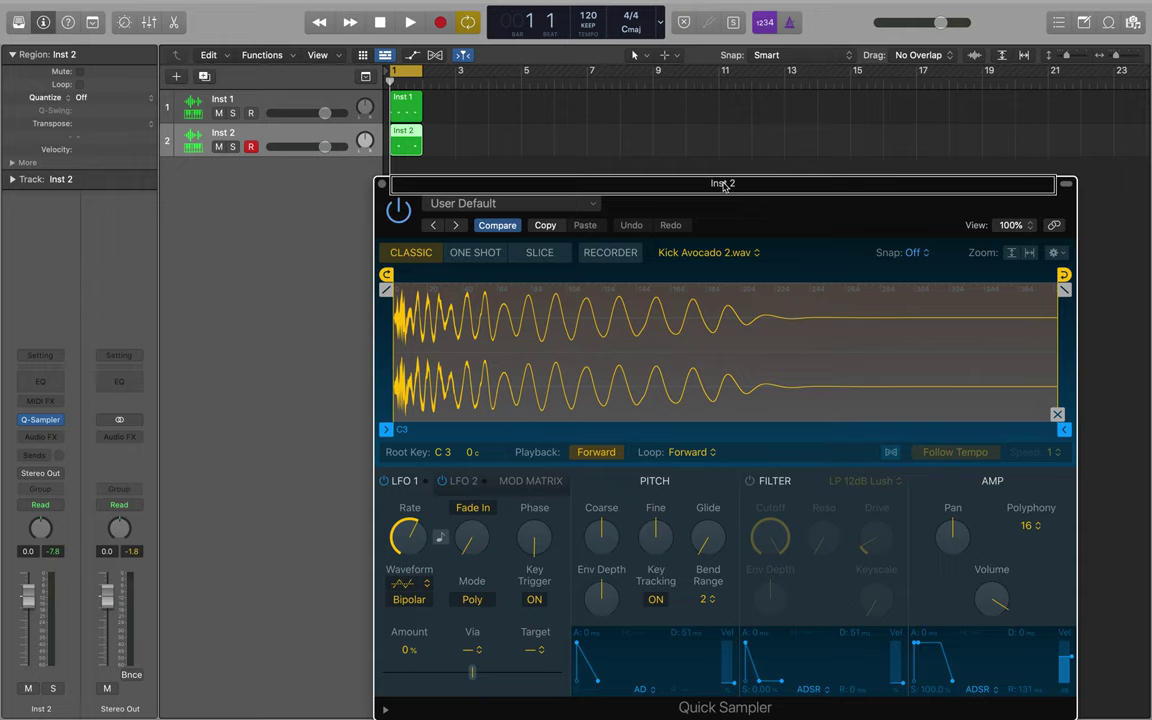
key(space)
Open the Load Audio File browser from the sampler's file menu.
click(708, 252)
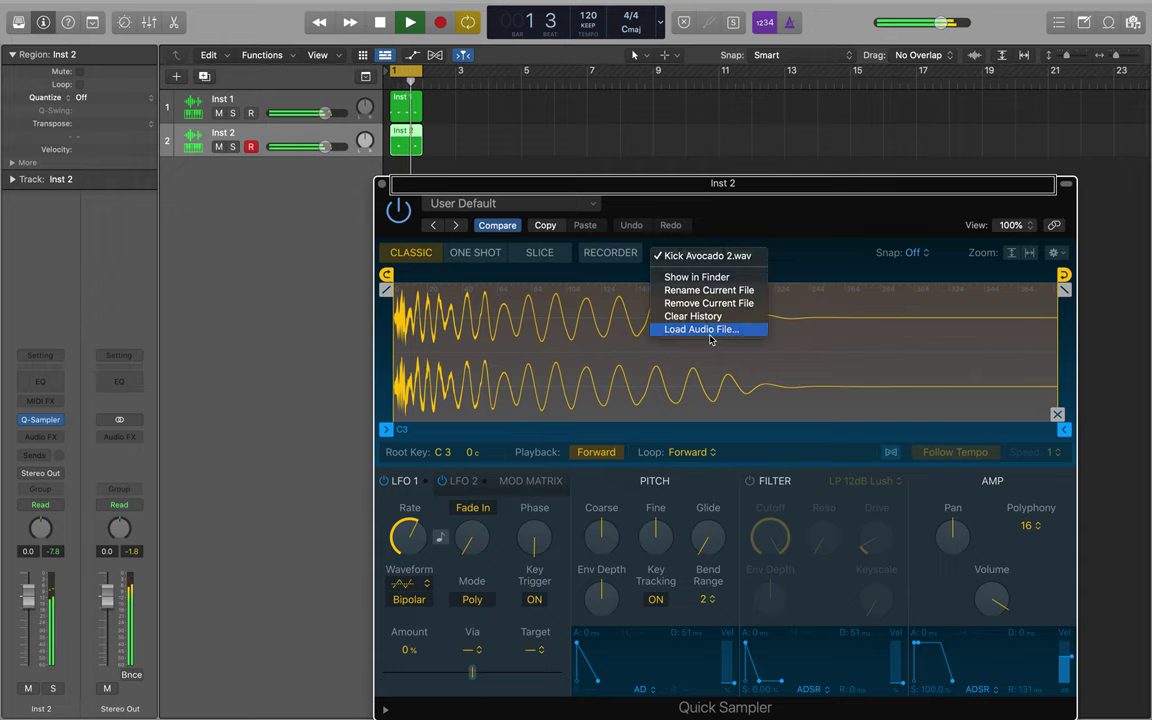
click(711, 340)
click(455, 116)
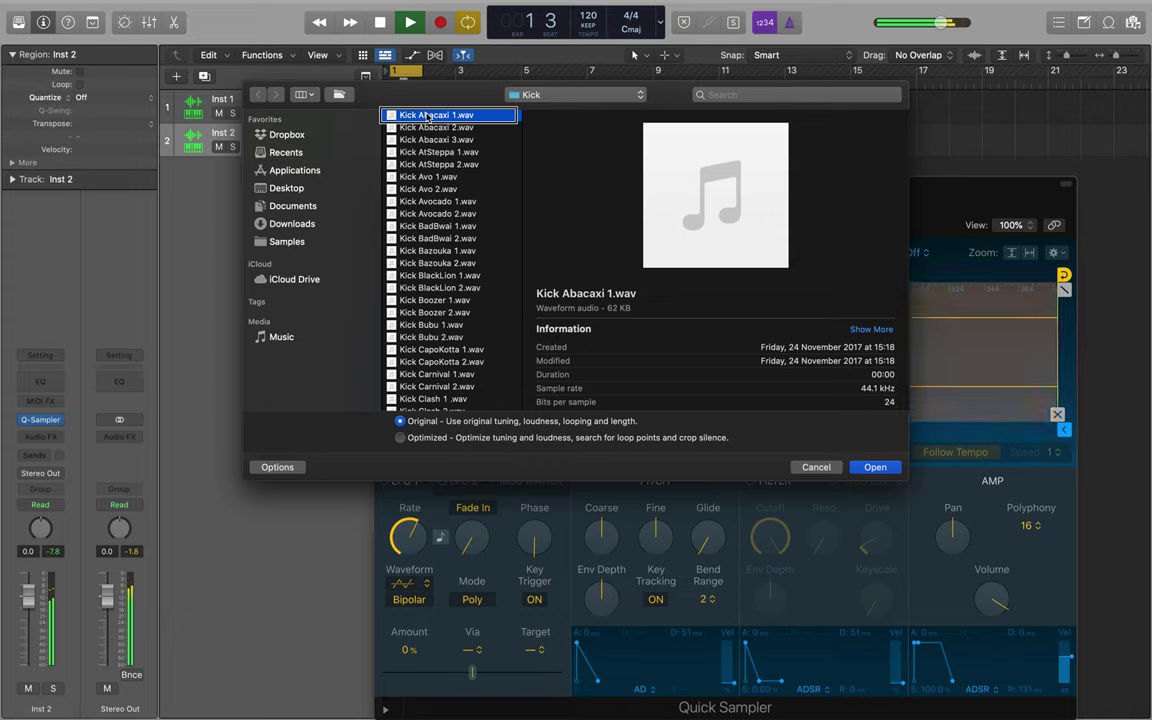
Navigate the file browser from the Kick folder up to the Drums sample folder.
click(558, 195)
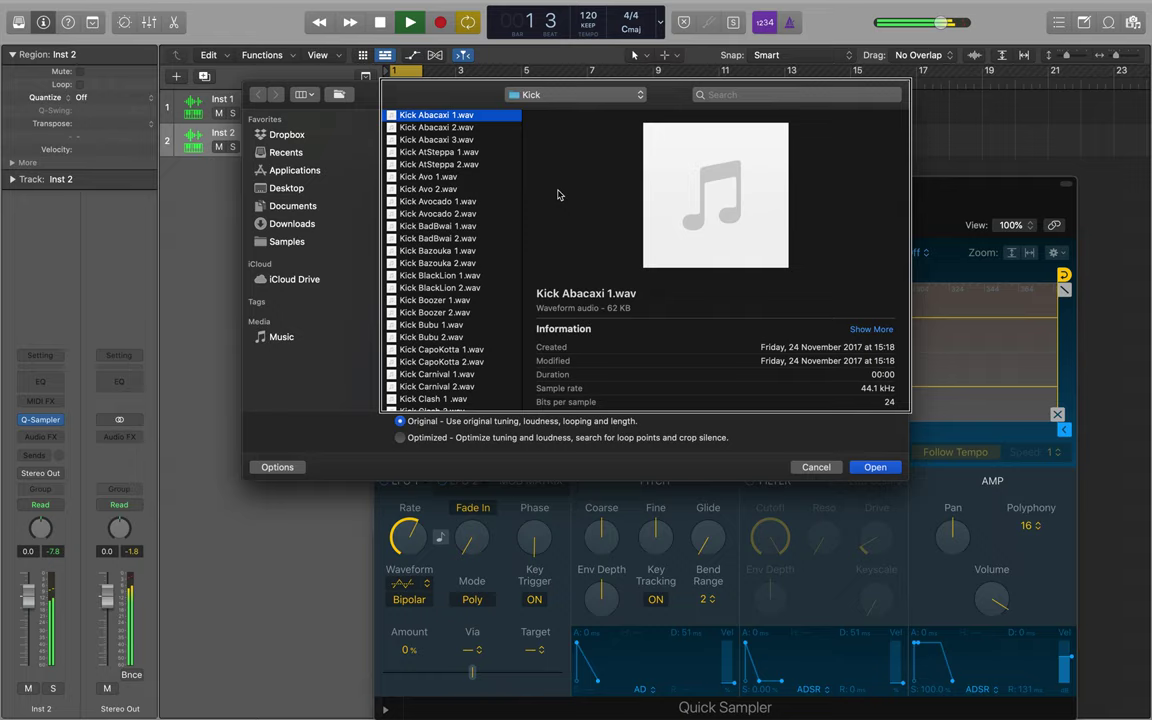
click(428, 128)
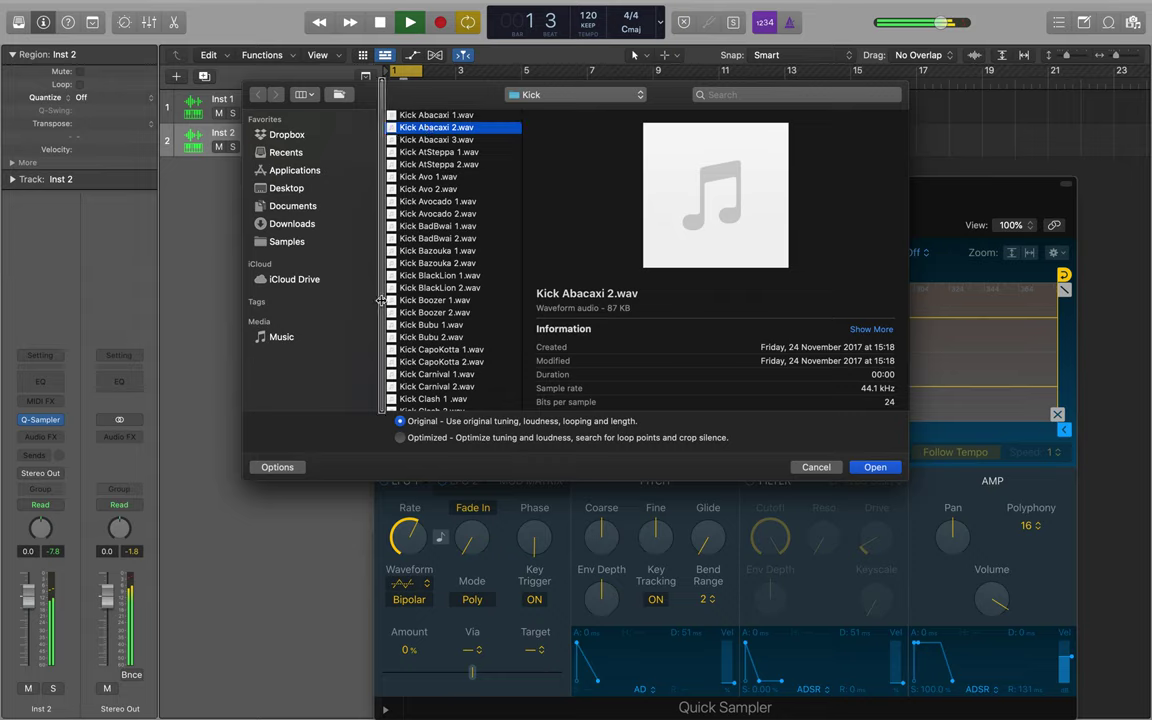
key(Tab)
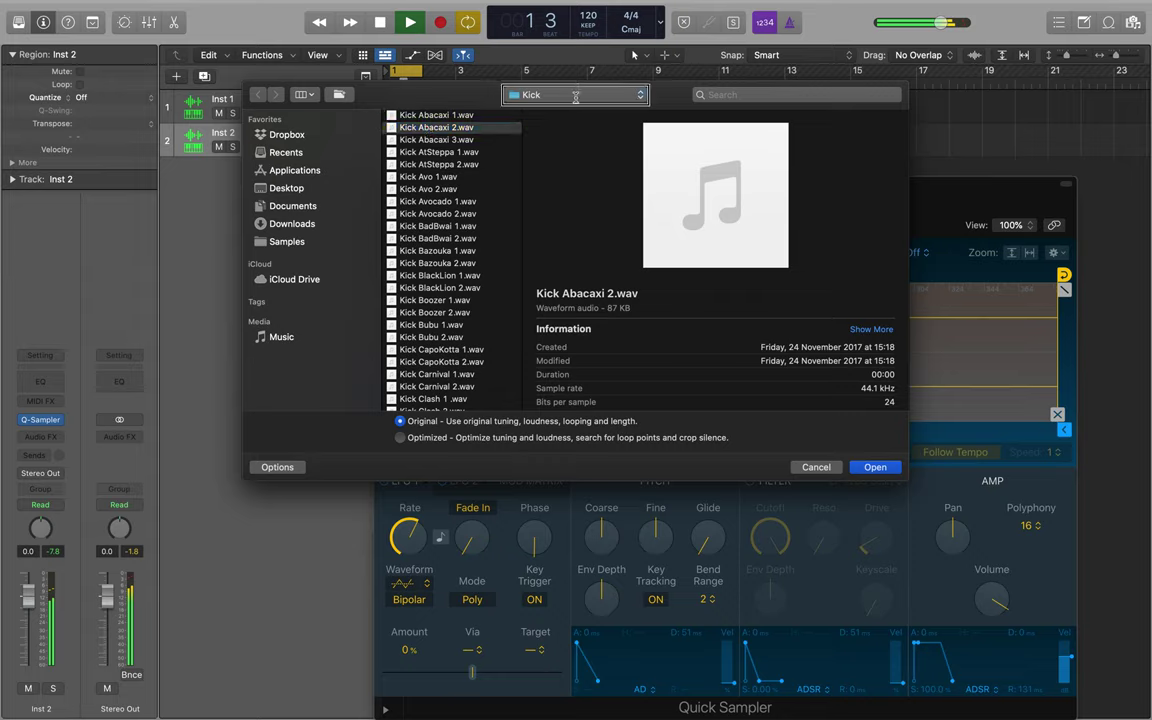
click(572, 95)
click(570, 110)
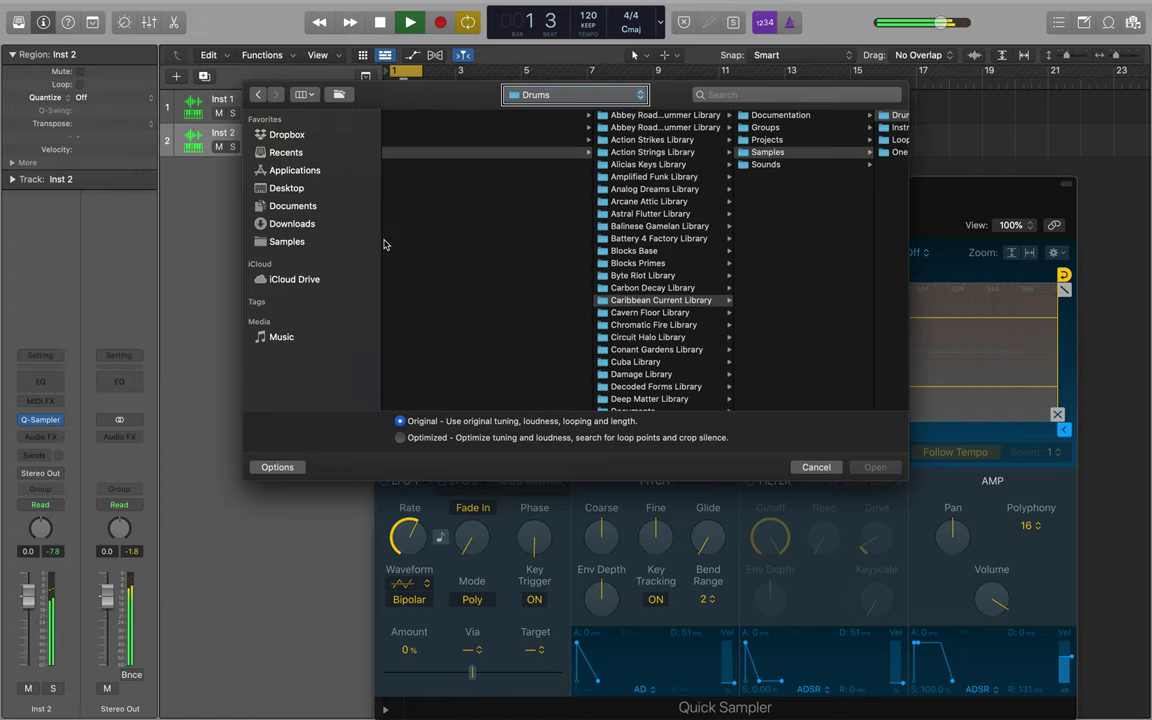
key(Tab)
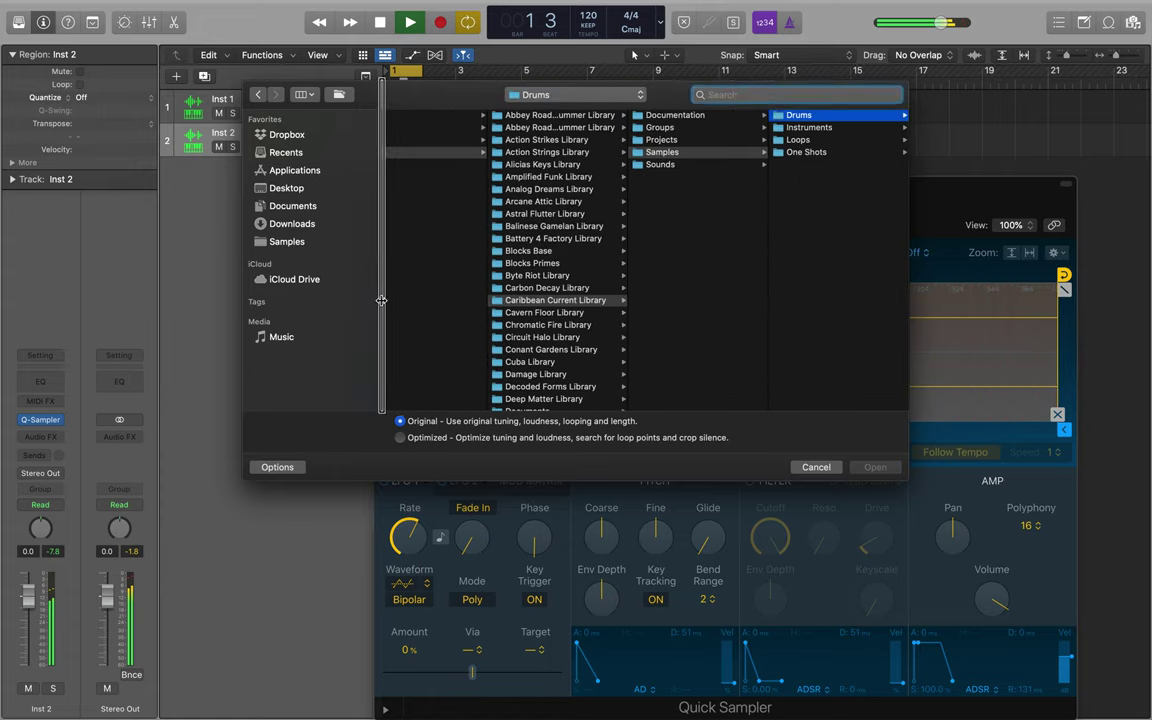
click(809, 127)
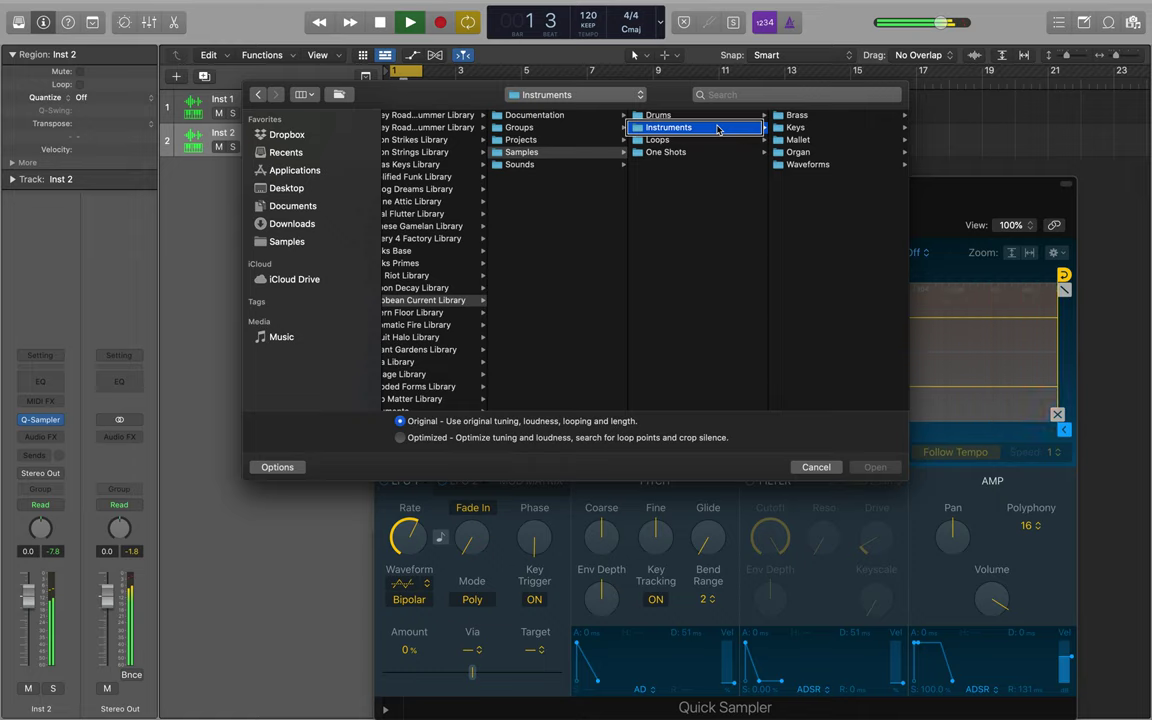
Load Clap Abacaxi 2.wav from the Clap folder and close the Quick Sampler.
double_click(696, 117)
click(696, 127)
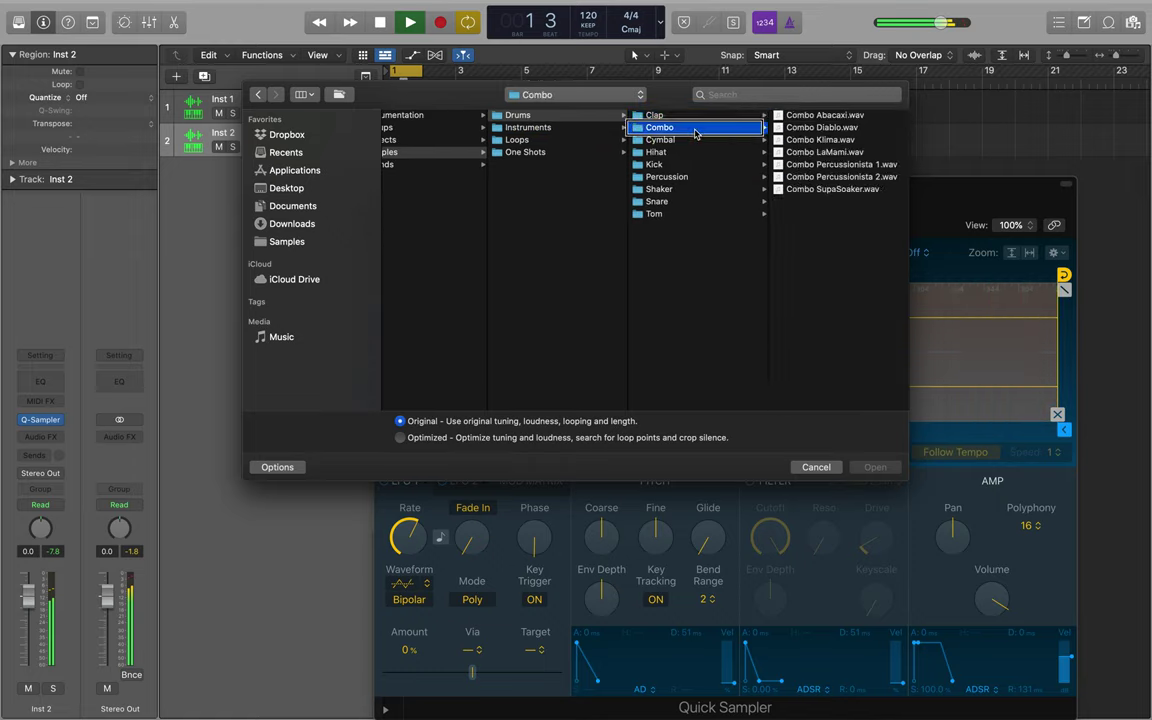
click(812, 115)
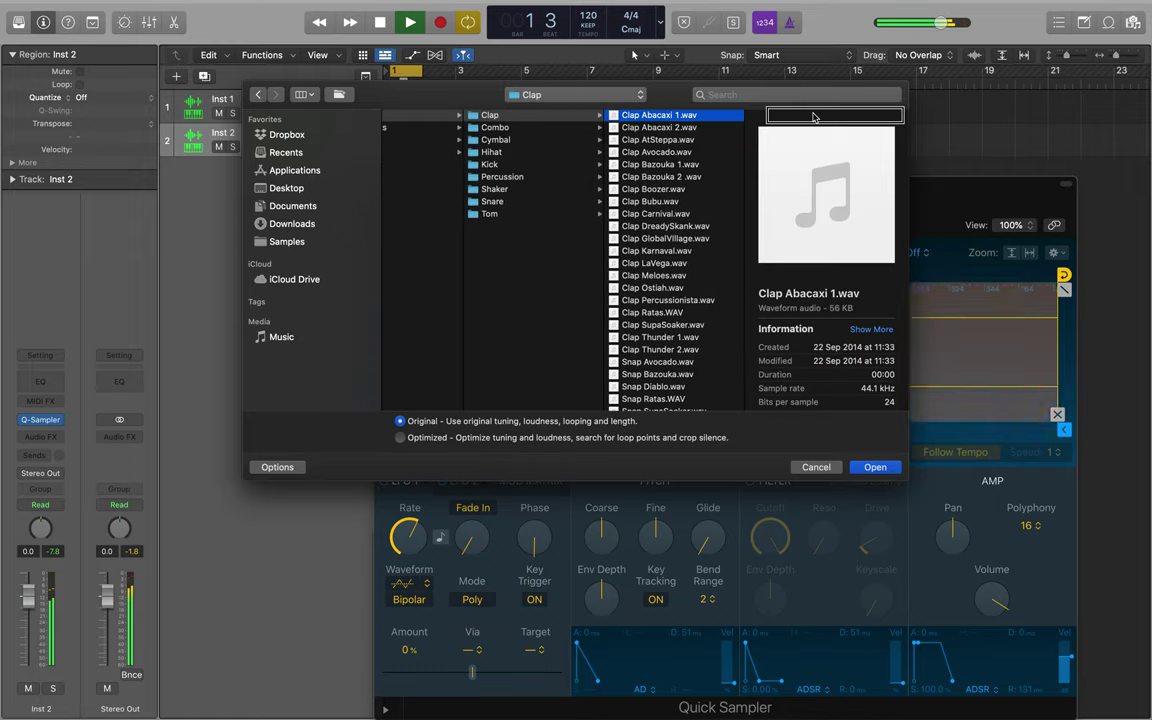
click(650, 128)
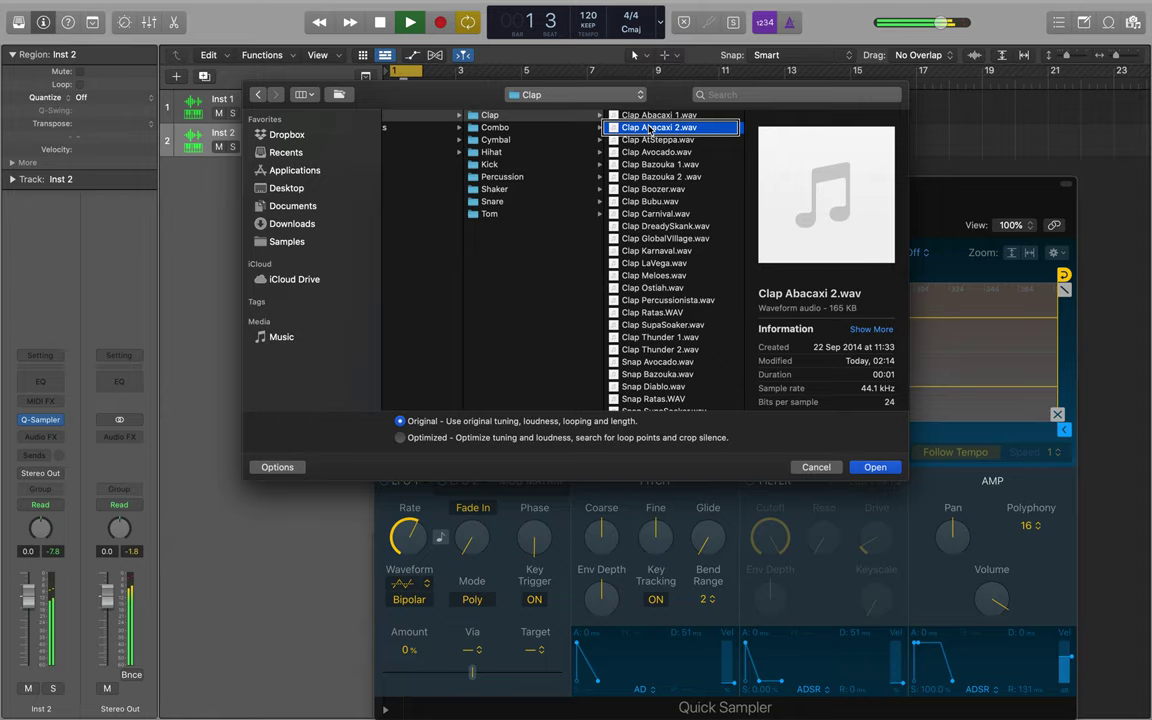
double_click(650, 128)
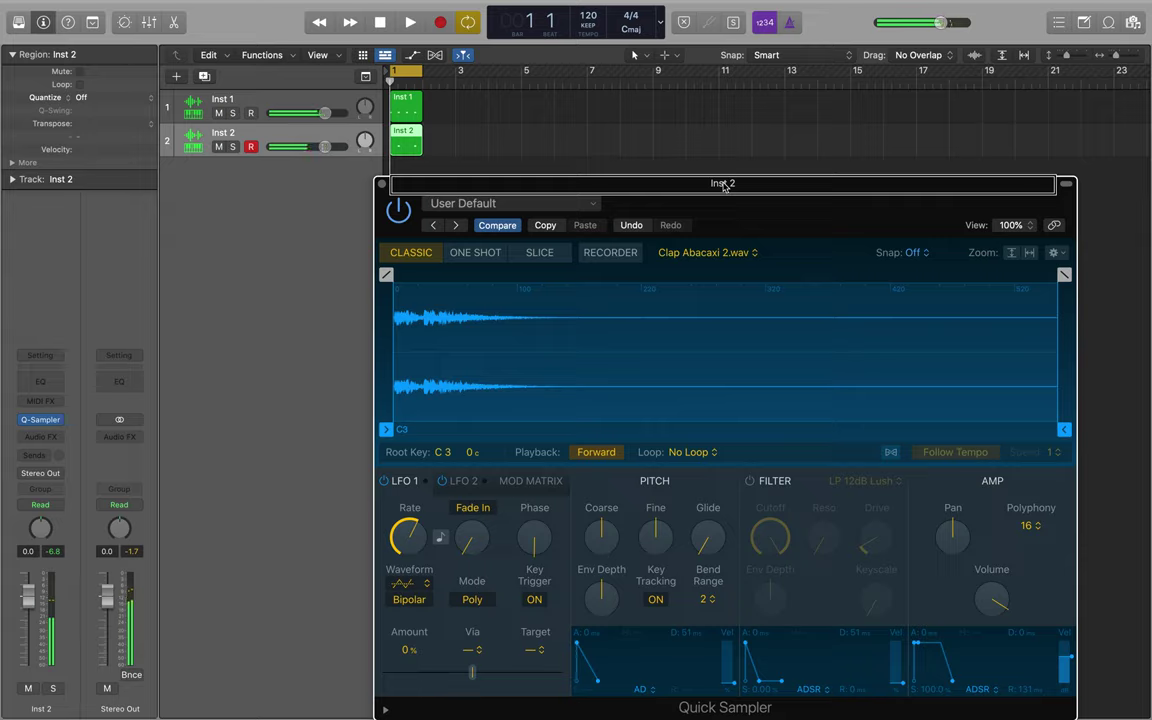
key(super+w)
click(271, 513)
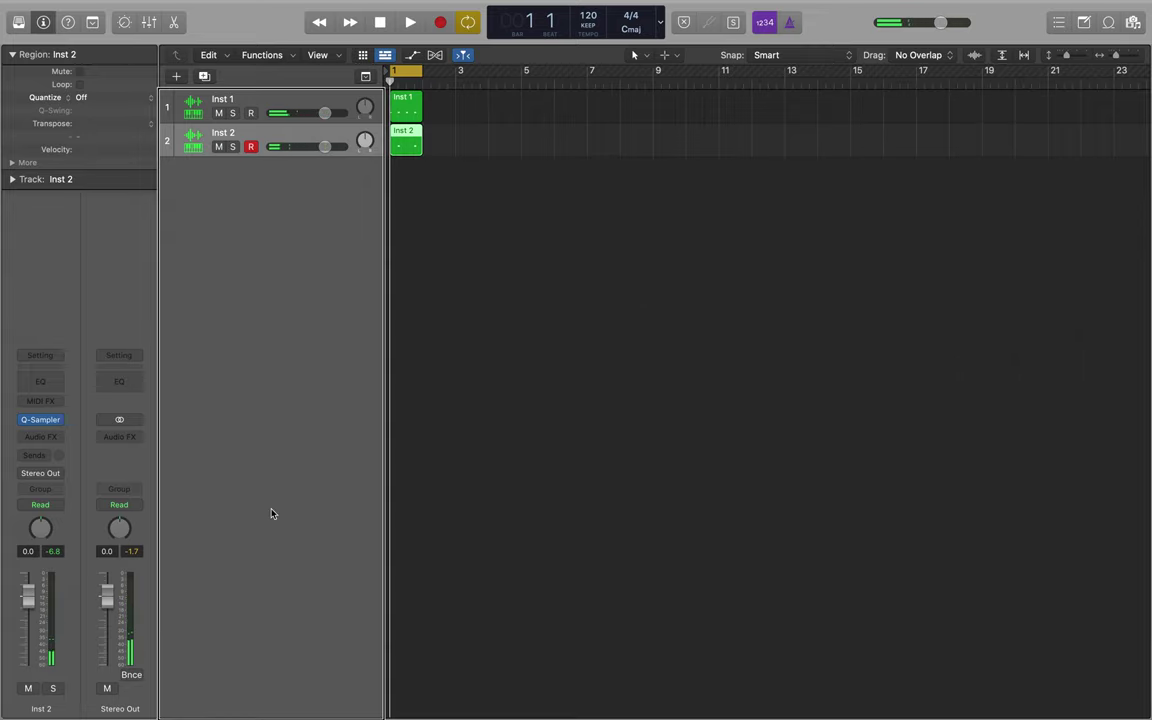
Duplicate the track as Inst 3 and fill its bar-one region with four C3 notes.
key(super+d)
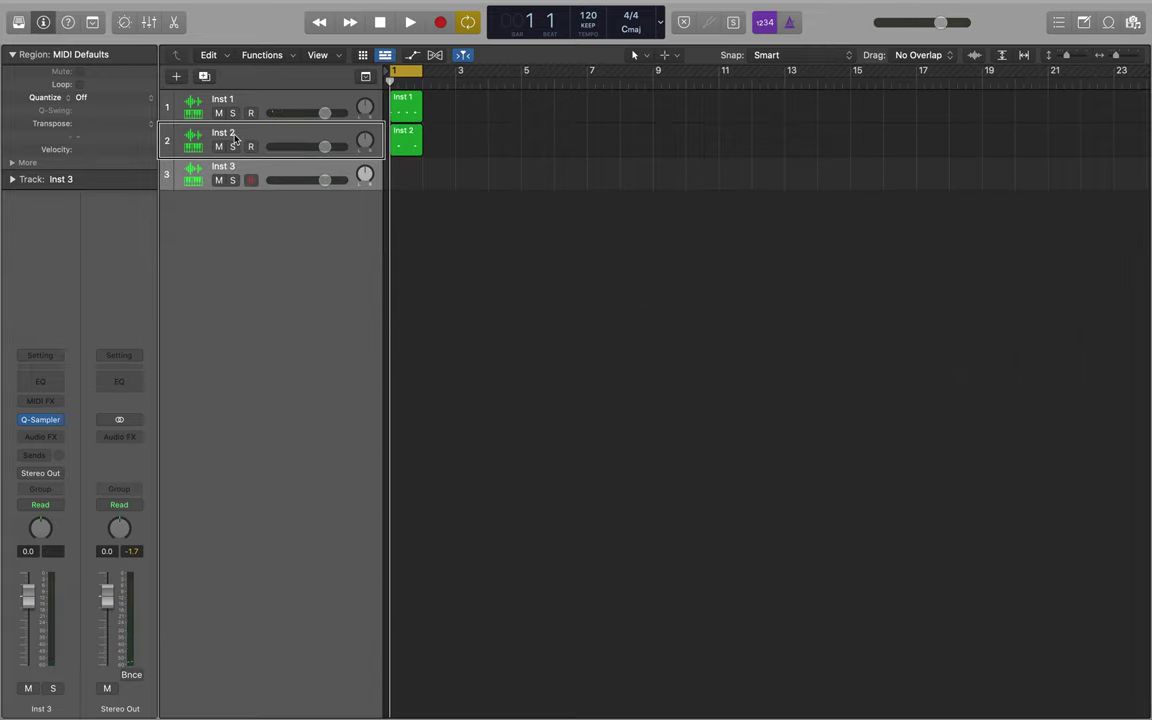
key(super+4)
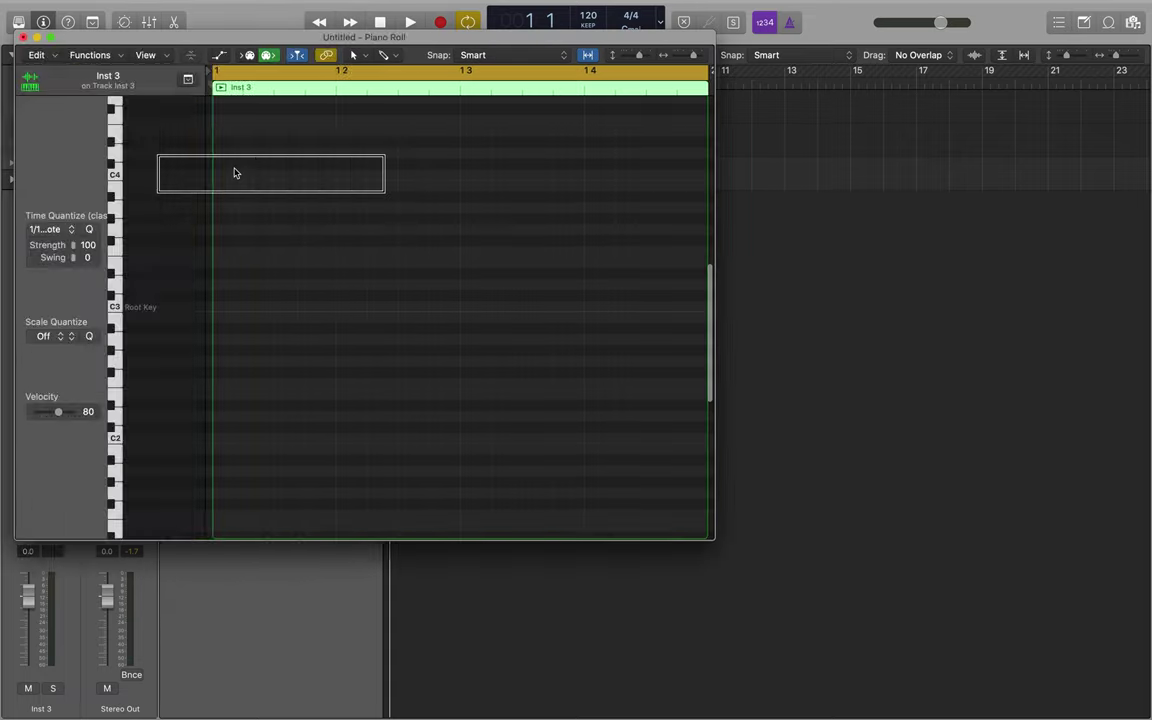
key(super+r)
key(super+r)
key(super+r)
key(super+r)
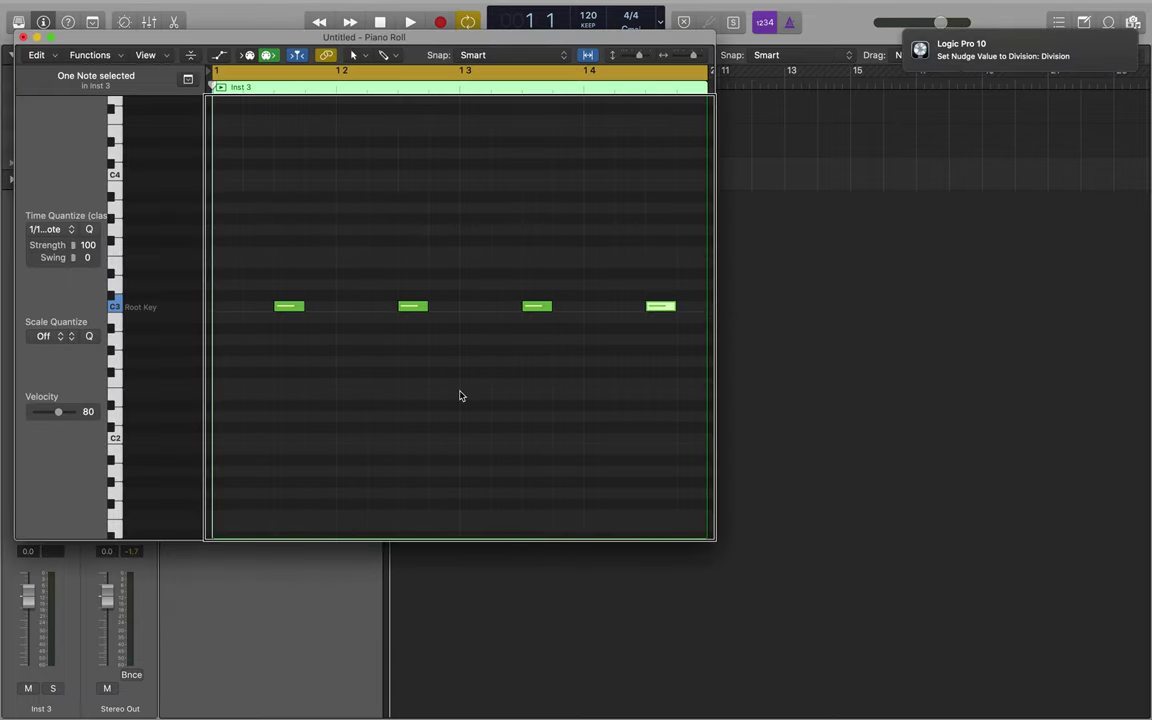
key(super+4)
Play the three-track loop, then stop and select Inst 3.
key(space)
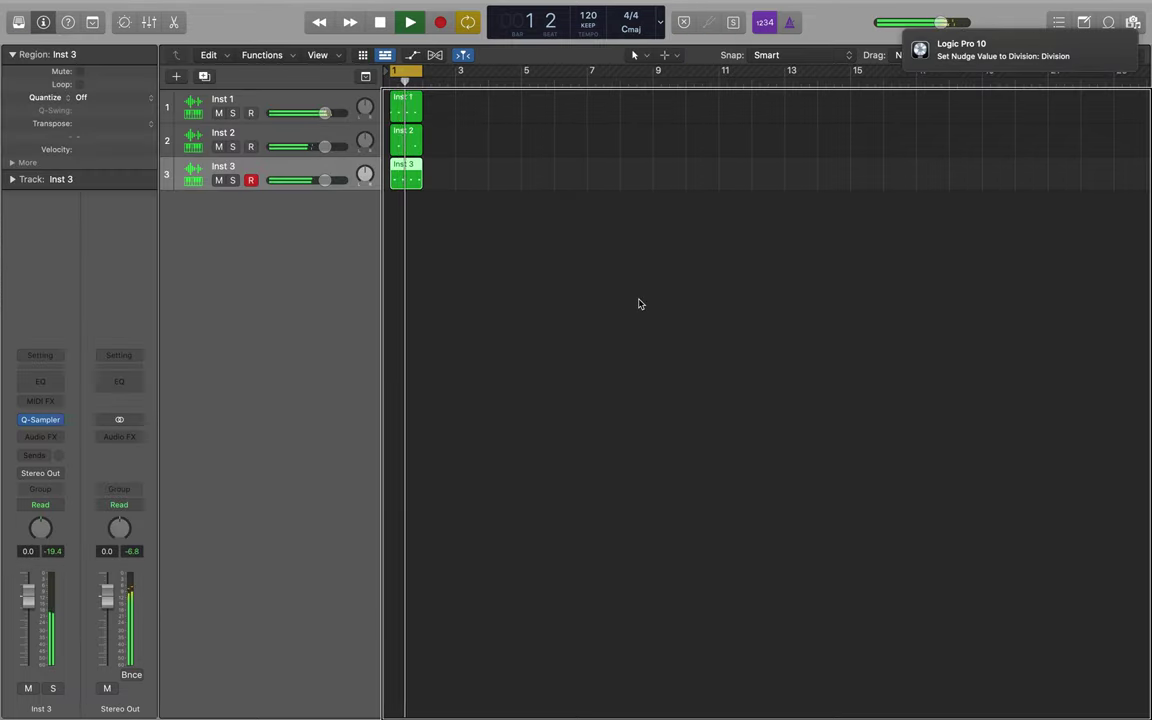
key(space)
click(271, 513)
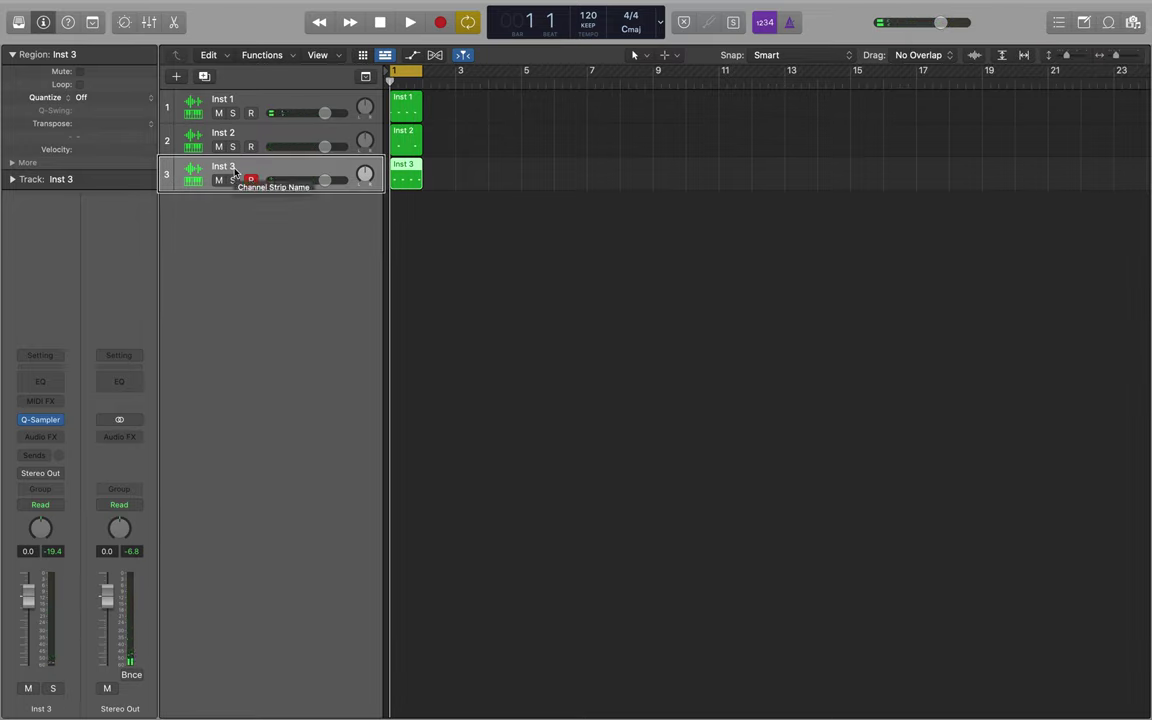
Open Inst 3's Quick Sampler in full Editor view and start the loop.
key(v)
click(632, 238)
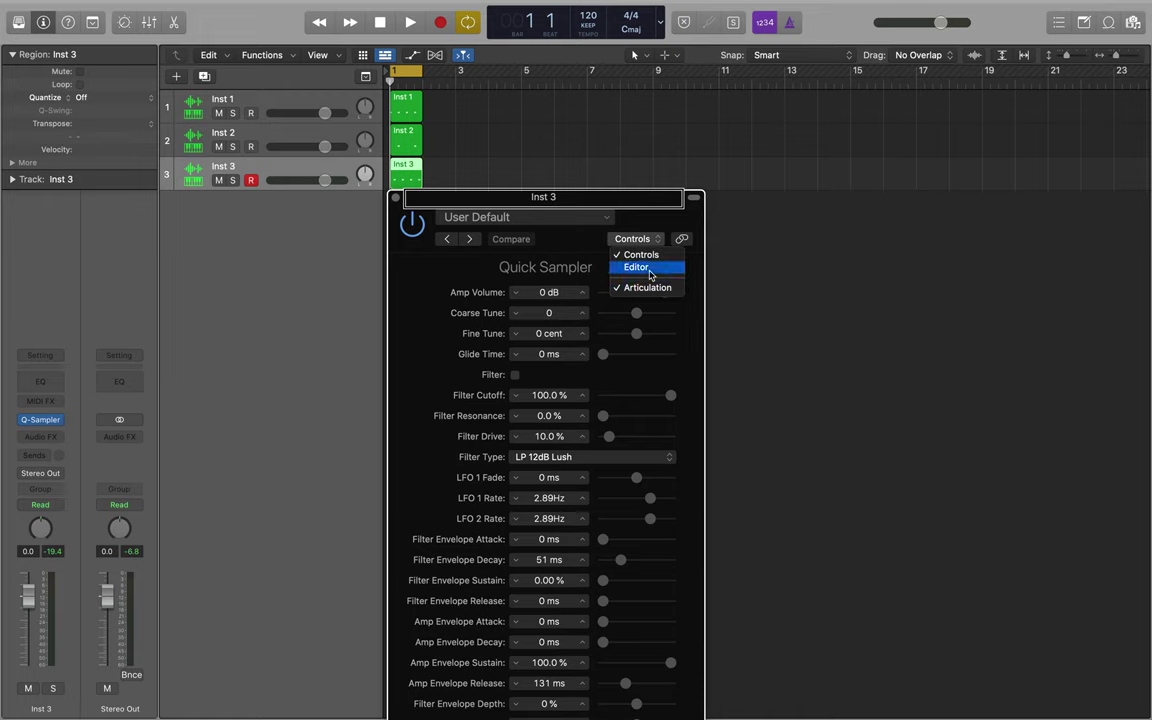
click(640, 268)
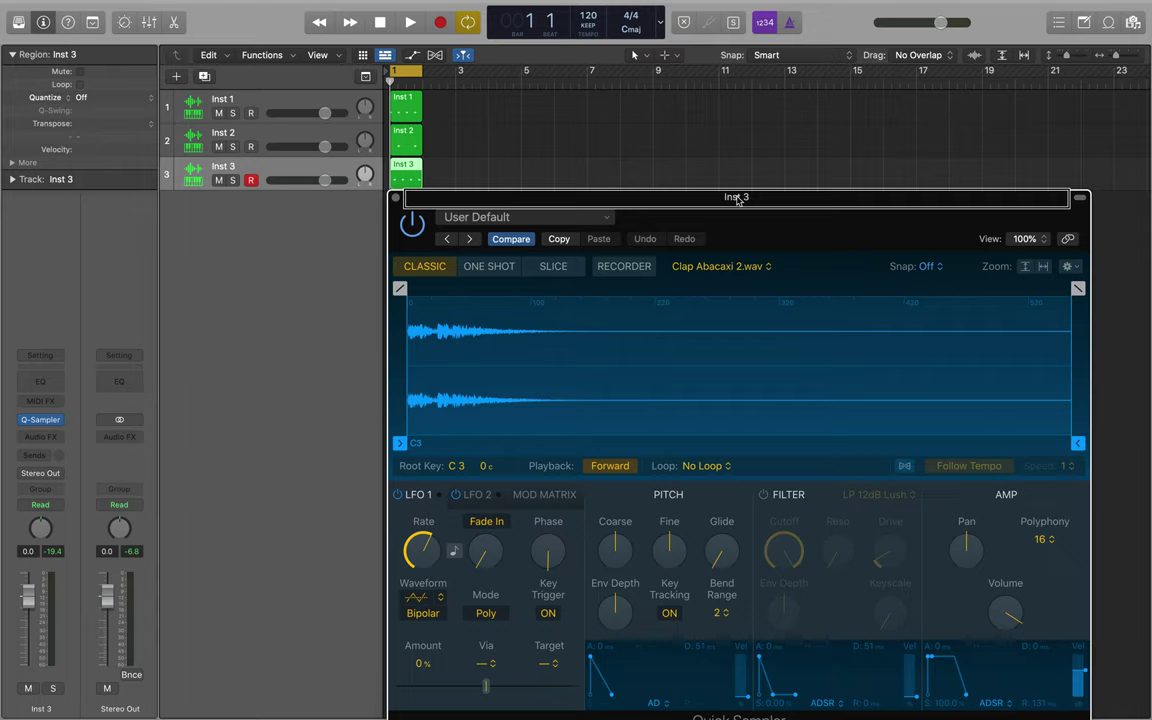
key(space)
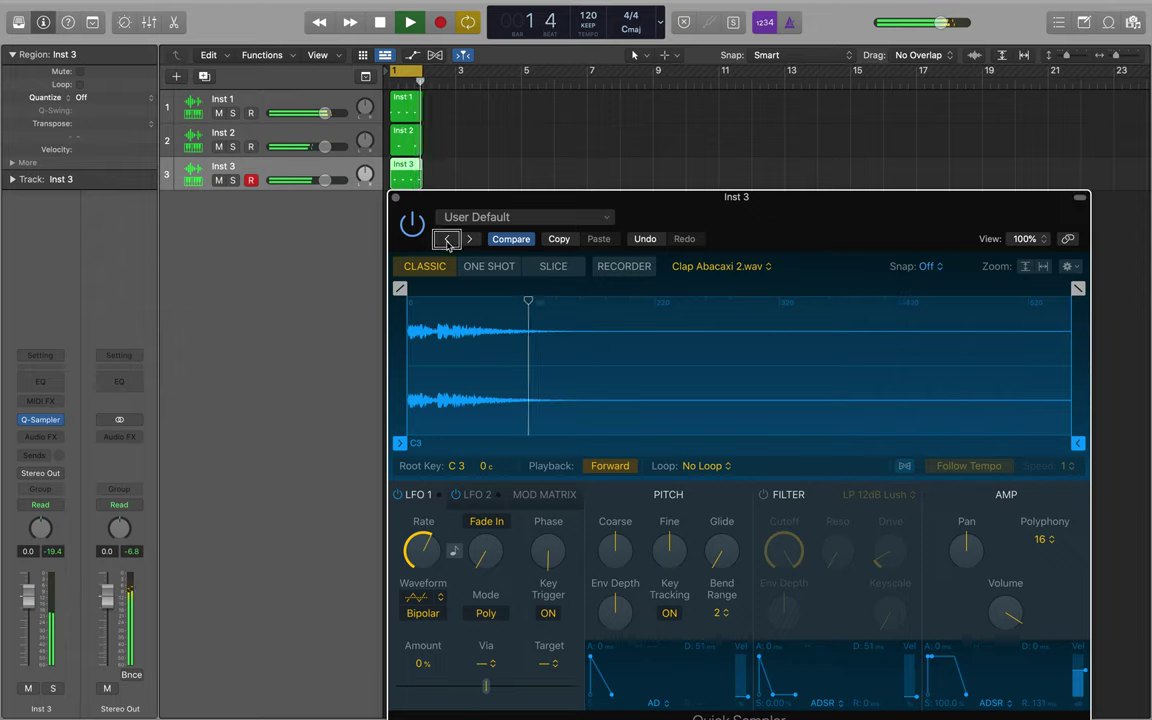
click(720, 266)
Choose Load Audio File and navigate from the Clap folder up to Drums.
click(728, 355)
click(428, 116)
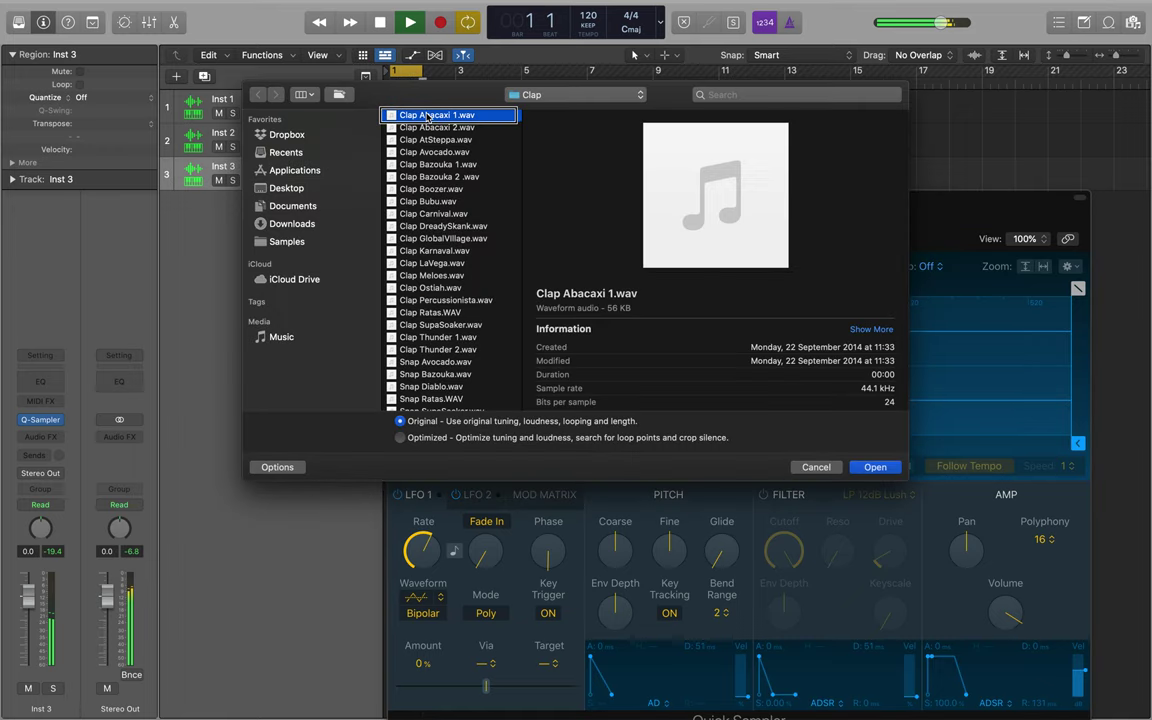
click(428, 117)
click(290, 212)
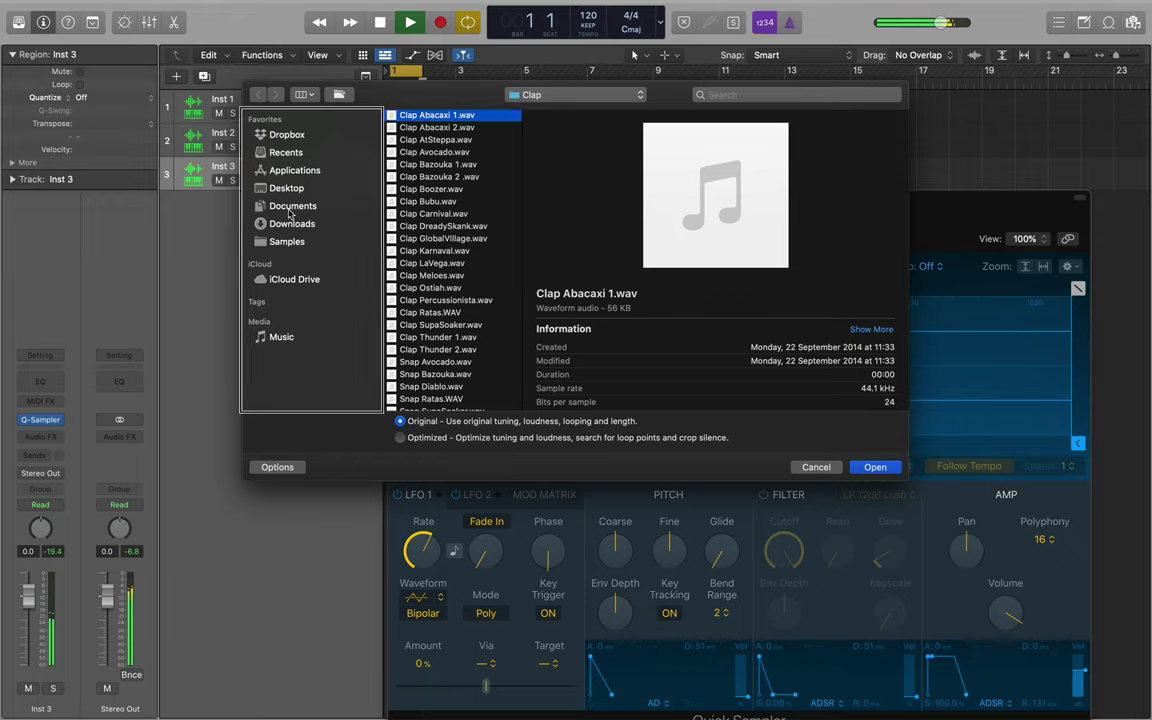
key(Tab)
key(Tab)
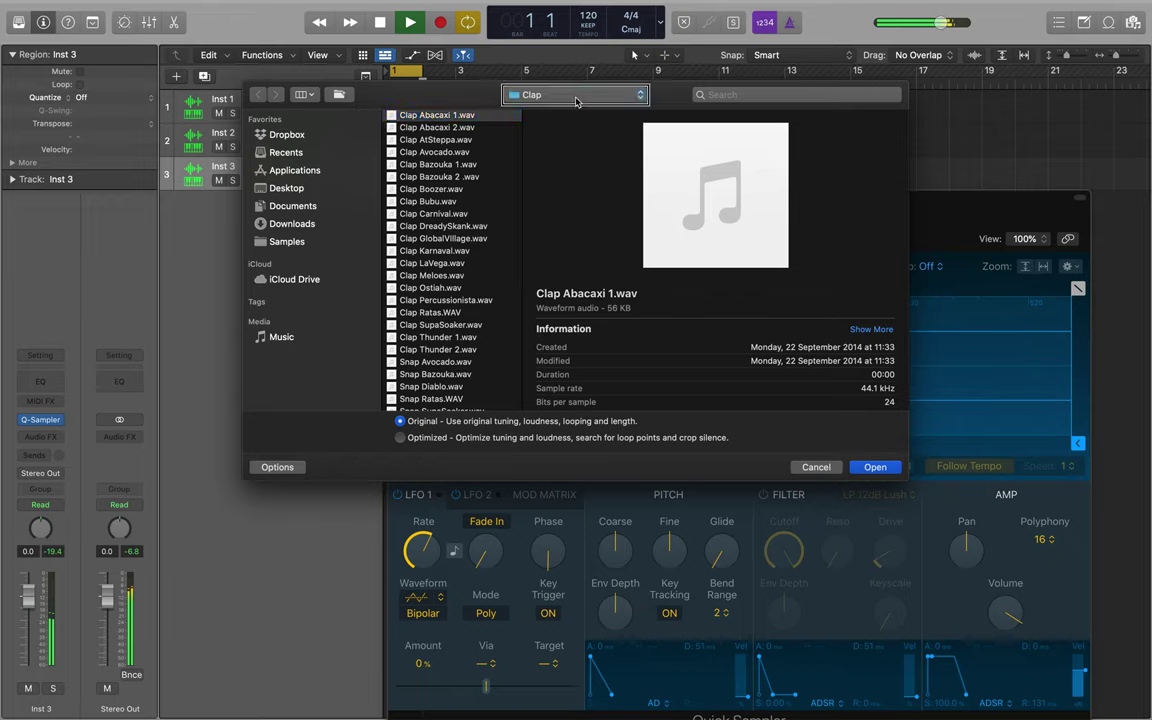
click(573, 98)
click(570, 110)
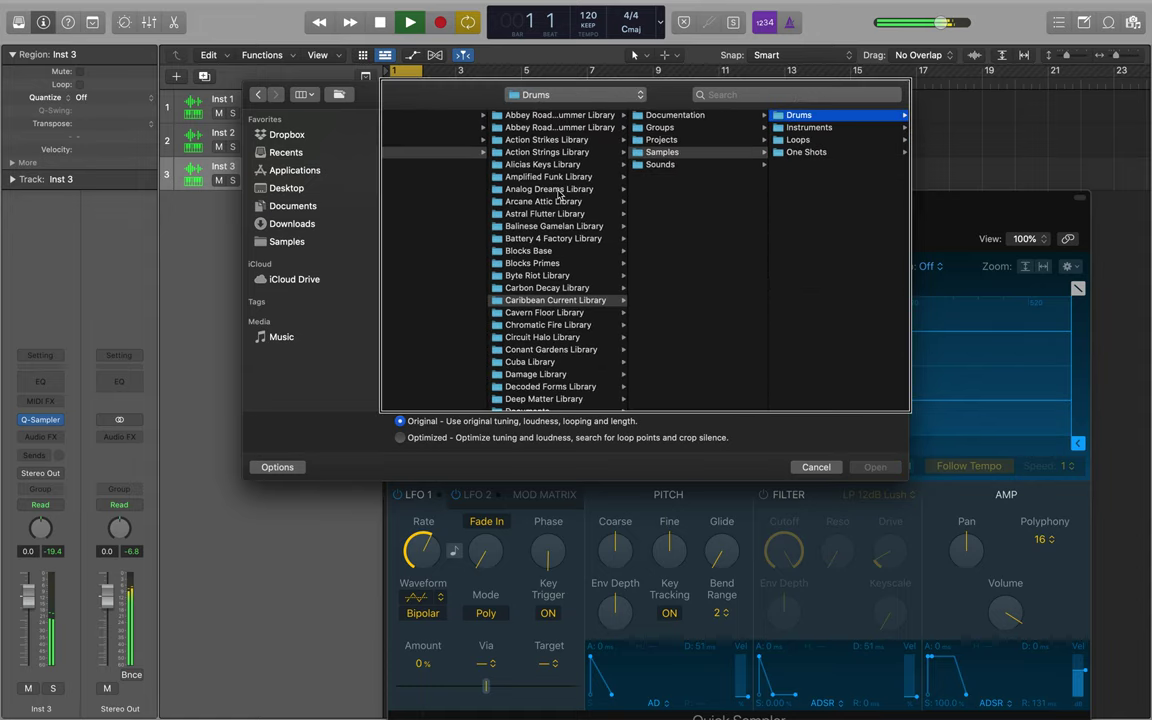
Open the Hihat subfolder inside the Drums folder.
click(696, 117)
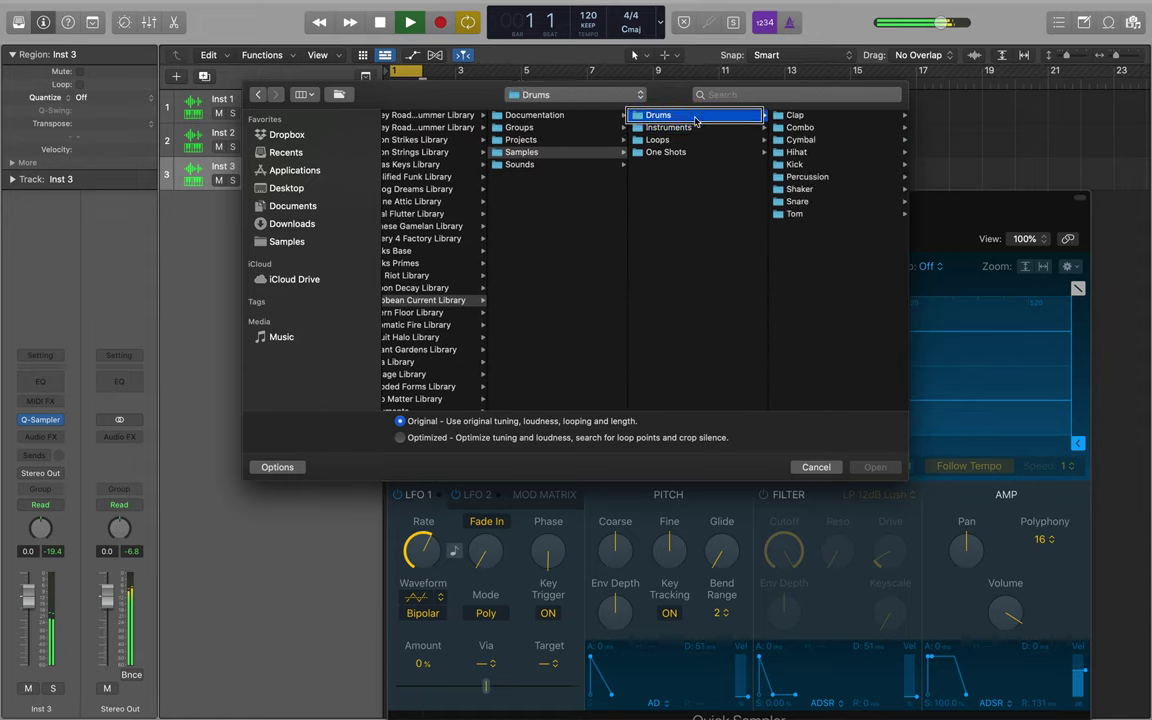
key(Right)
click(696, 127)
click(696, 152)
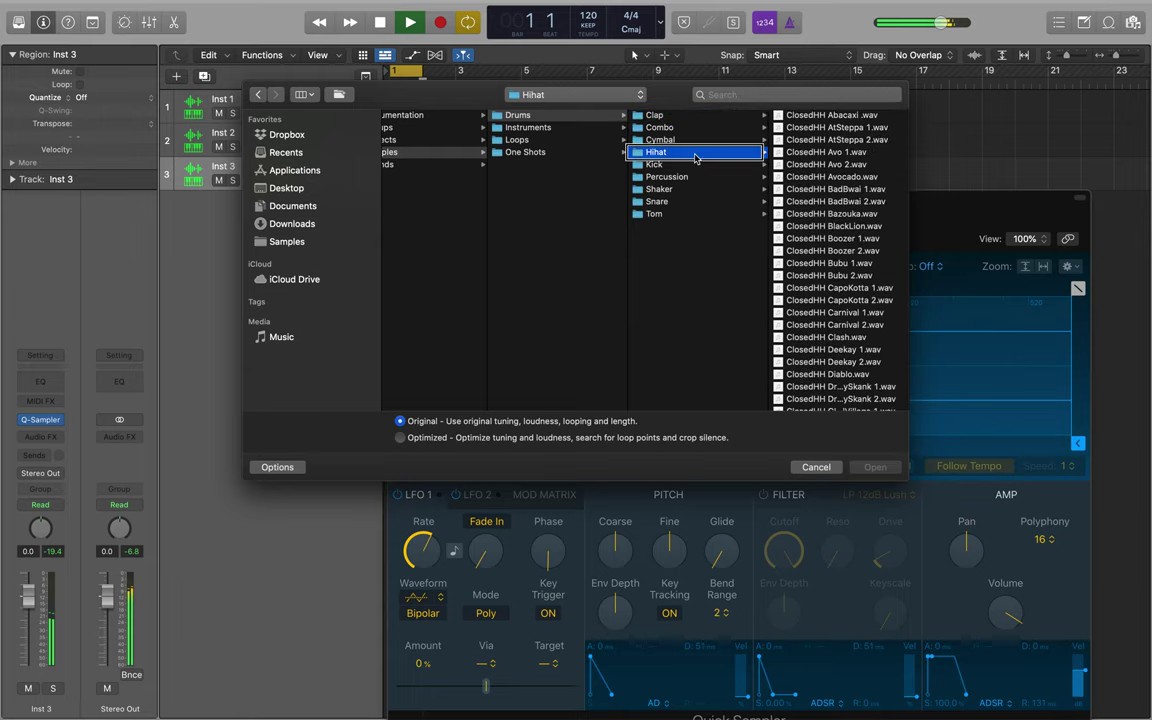
click(695, 153)
Audition the AtSteppa, Avo and Avocado closed hi-hats, then load ClosedHH BadBwai 1.wav.
click(813, 116)
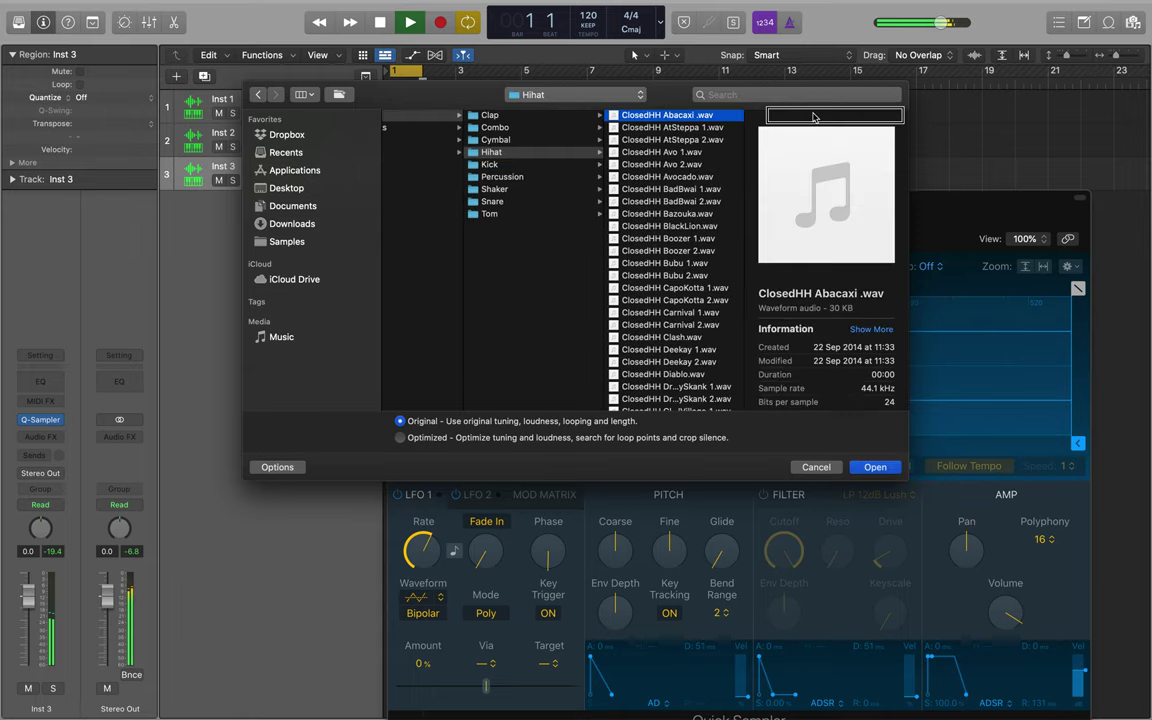
click(651, 128)
click(651, 140)
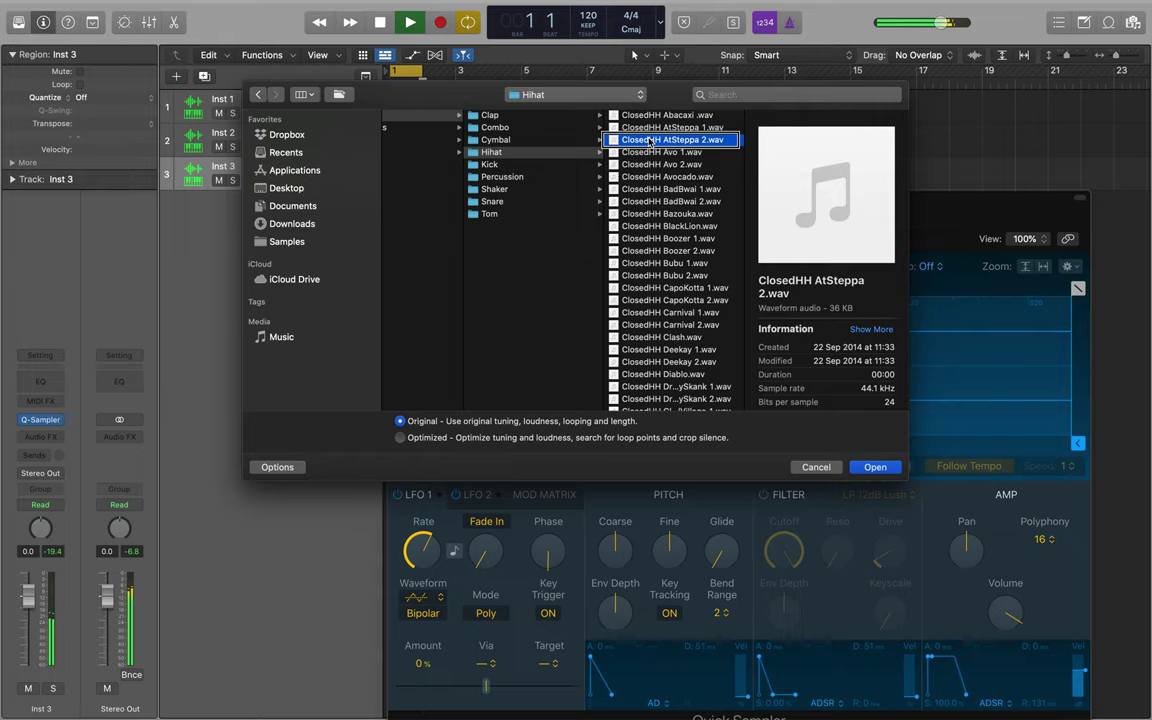
click(651, 153)
click(651, 165)
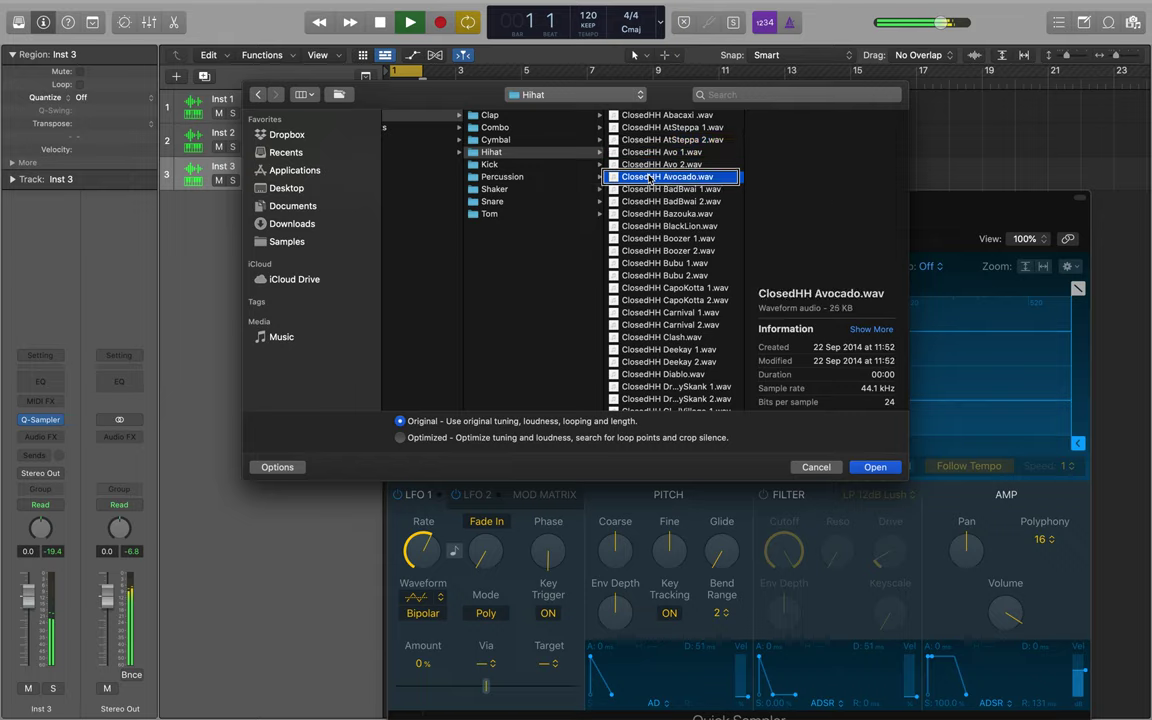
click(651, 189)
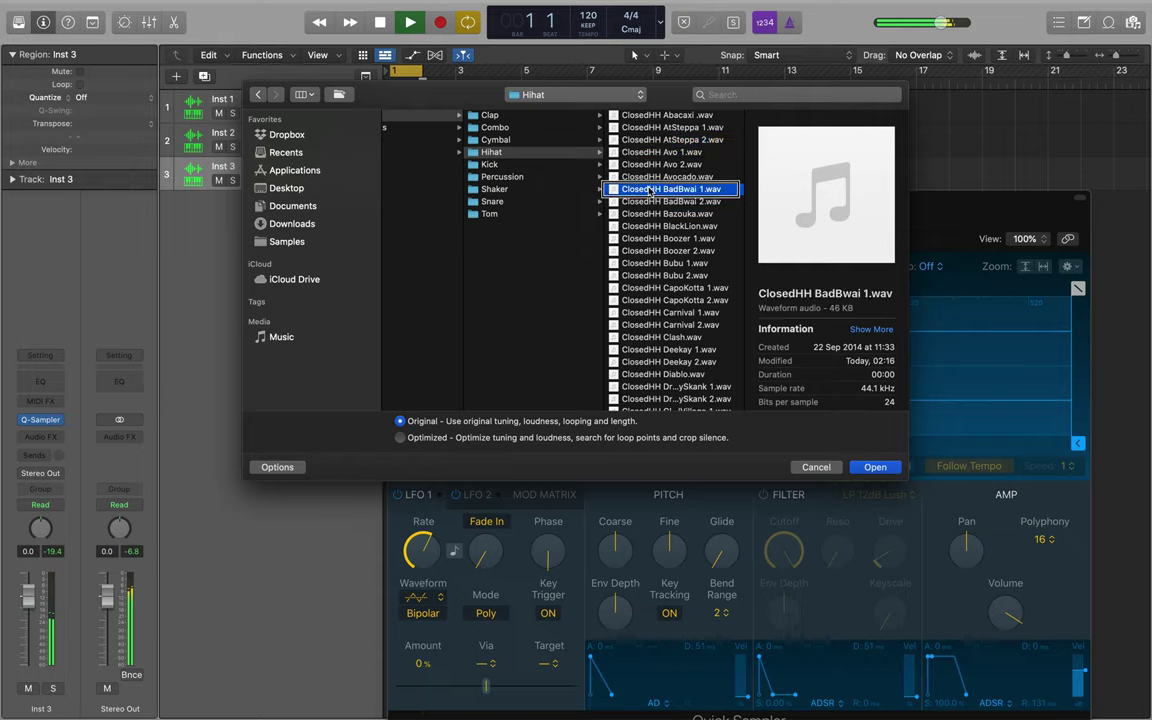
double_click(651, 189)
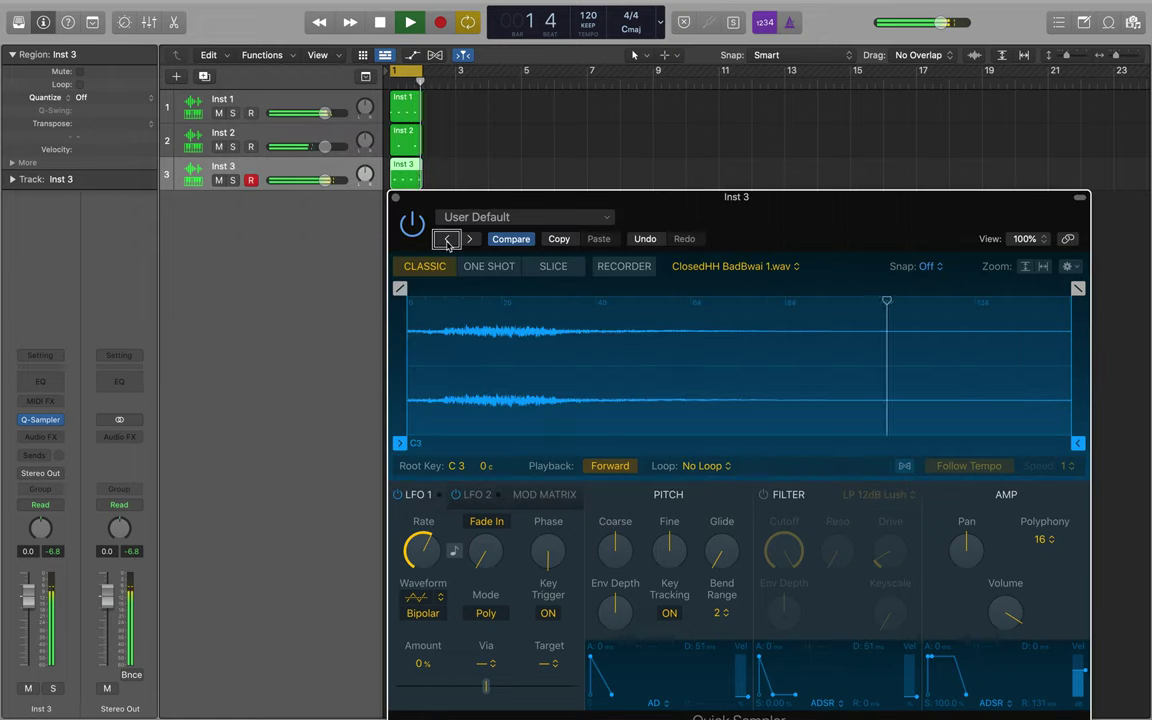
Stop the looped playback, keeping ClosedHH BadBwai 1.wav loaded on Inst 3.
key(space)
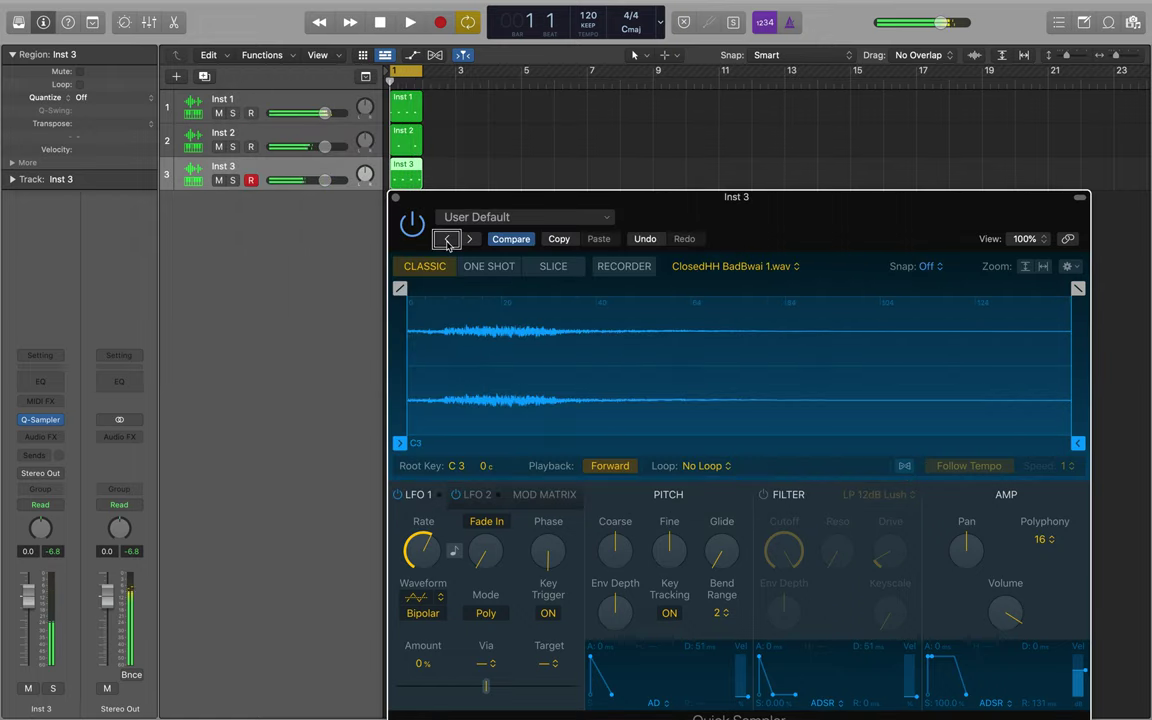